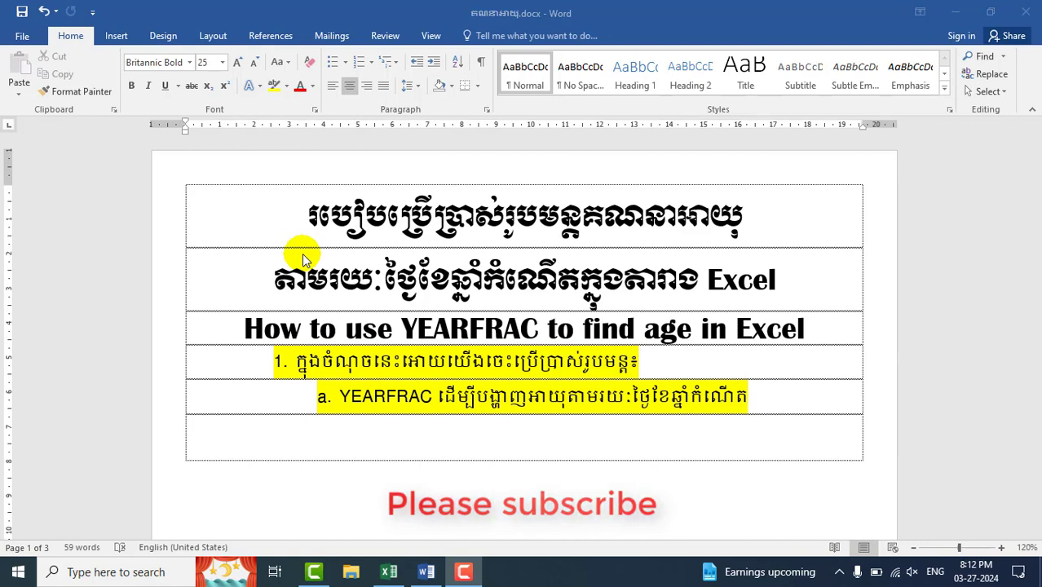
Step: Switch from the Word YEARFRAC tutorial page to the aa.xlsx student workbook in Excel
{"action": "left_click", "coordinate": [408, 340]}
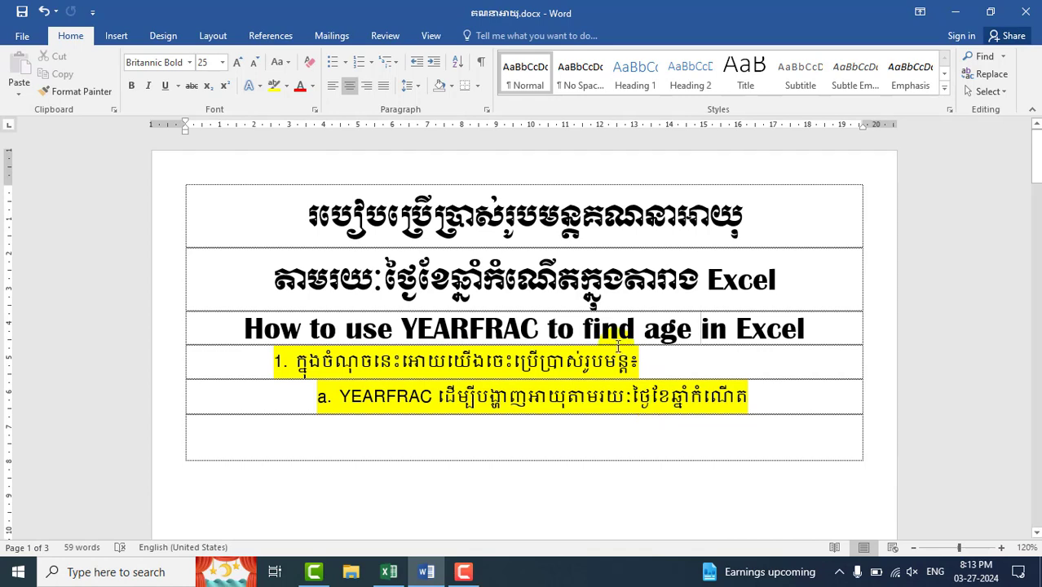
{"action": "left_click", "coordinate": [389, 572]}
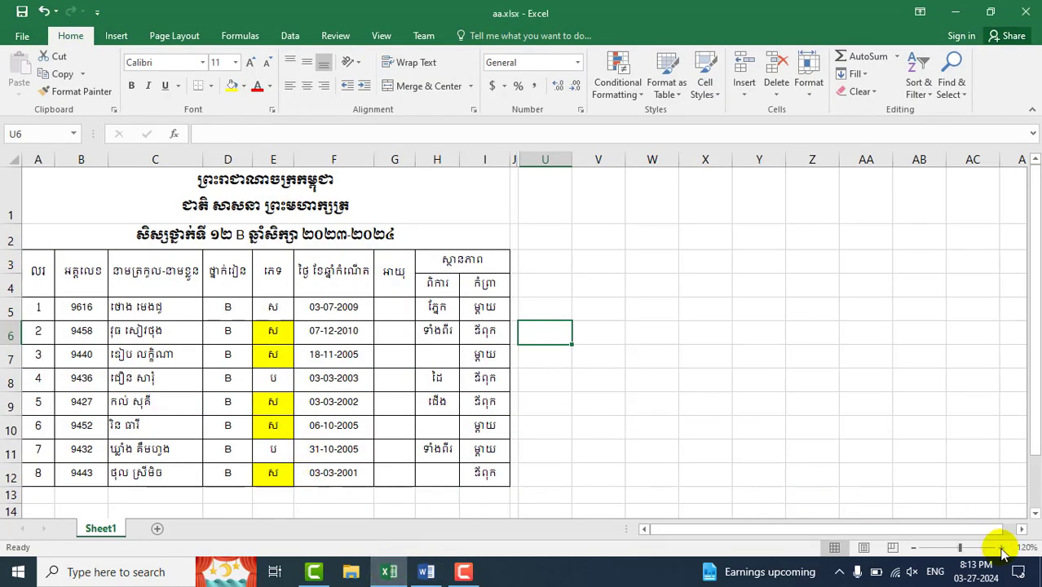
Step: Zoom the sheet to 120%, review the column F birth dates, and select Age cell G5
{"action": "left_click", "coordinate": [1001, 547]}
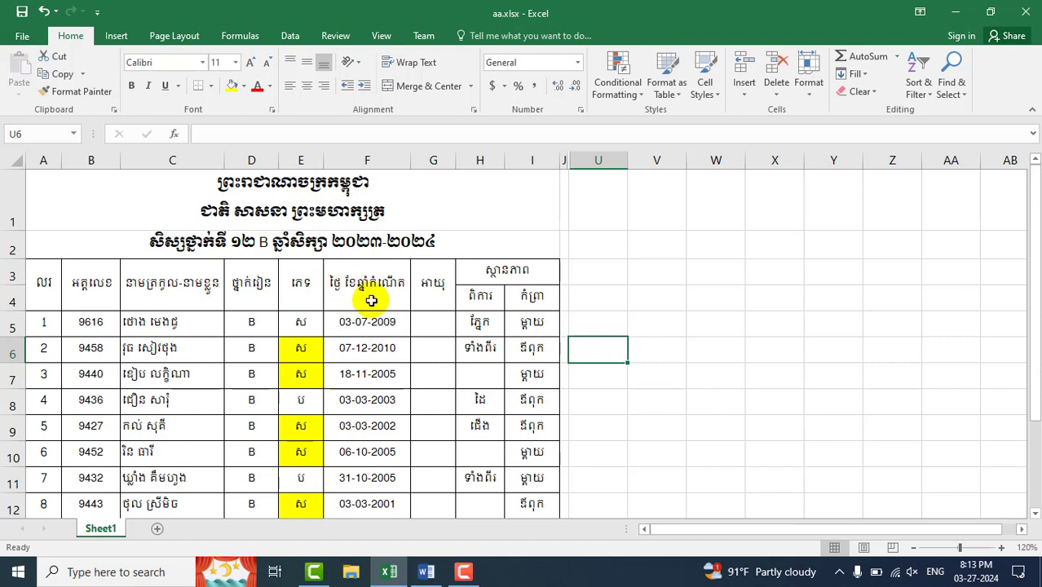
{"action": "left_click", "coordinate": [371, 300]}
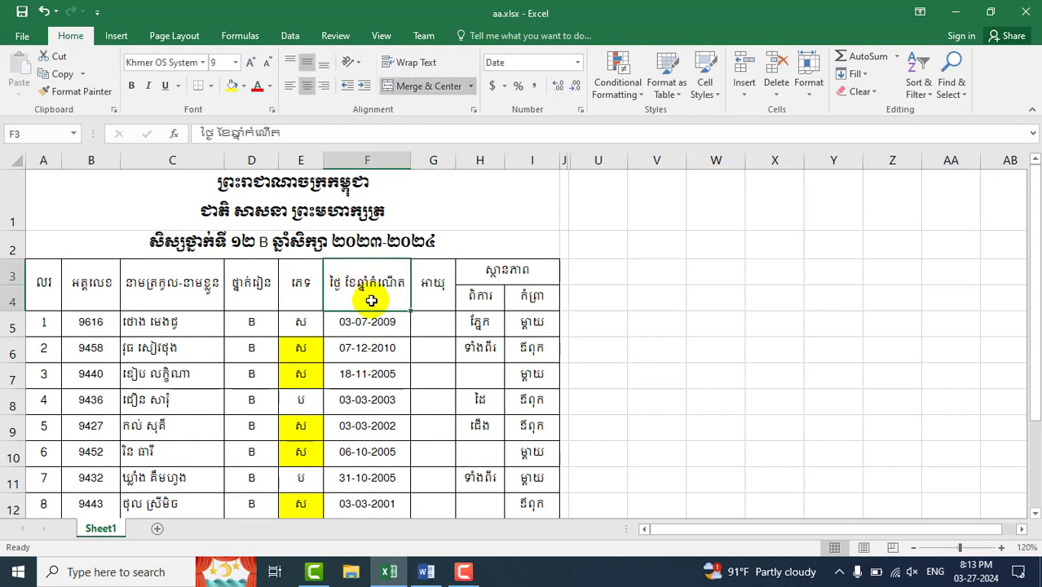
{"action": "left_click", "coordinate": [373, 325]}
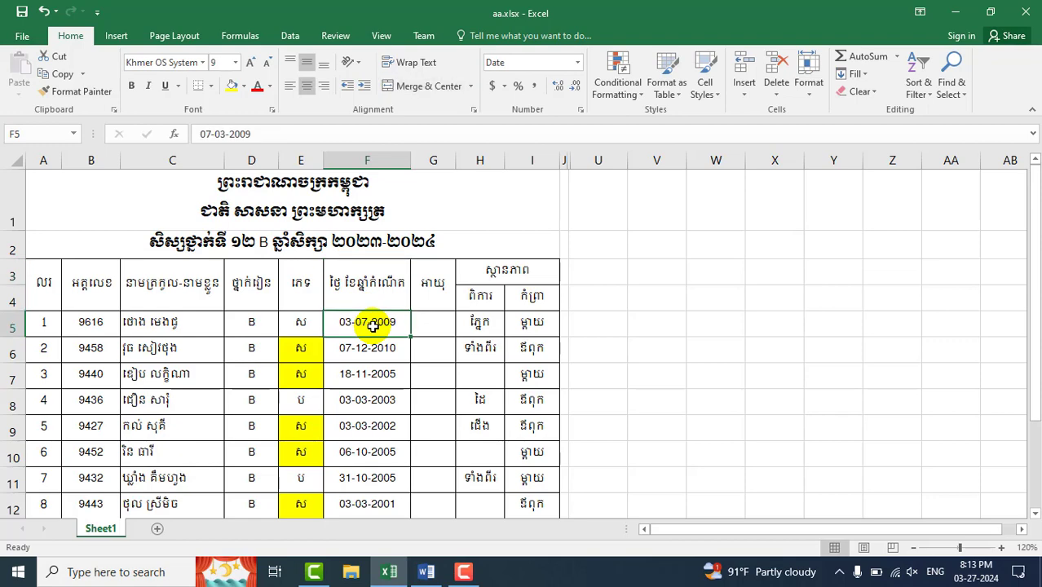
{"action": "left_click", "coordinate": [350, 498]}
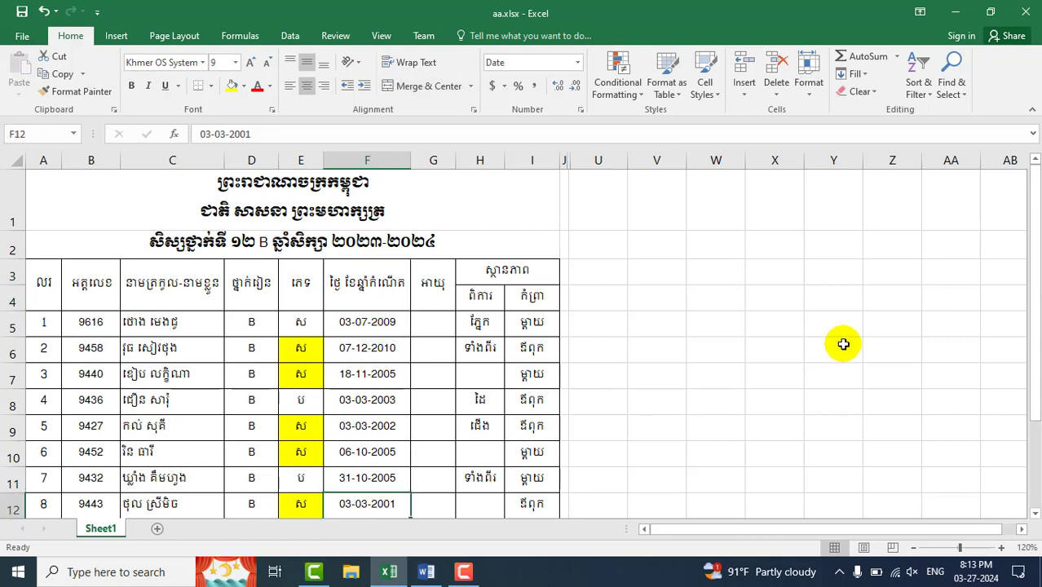
{"action": "mouse_move", "coordinate": [1033, 334]}
{"action": "left_mouse_down"}
{"action": "mouse_move", "coordinate": [1035, 354]}
{"action": "mouse_move", "coordinate": [1033, 338]}
{"action": "left_mouse_up"}
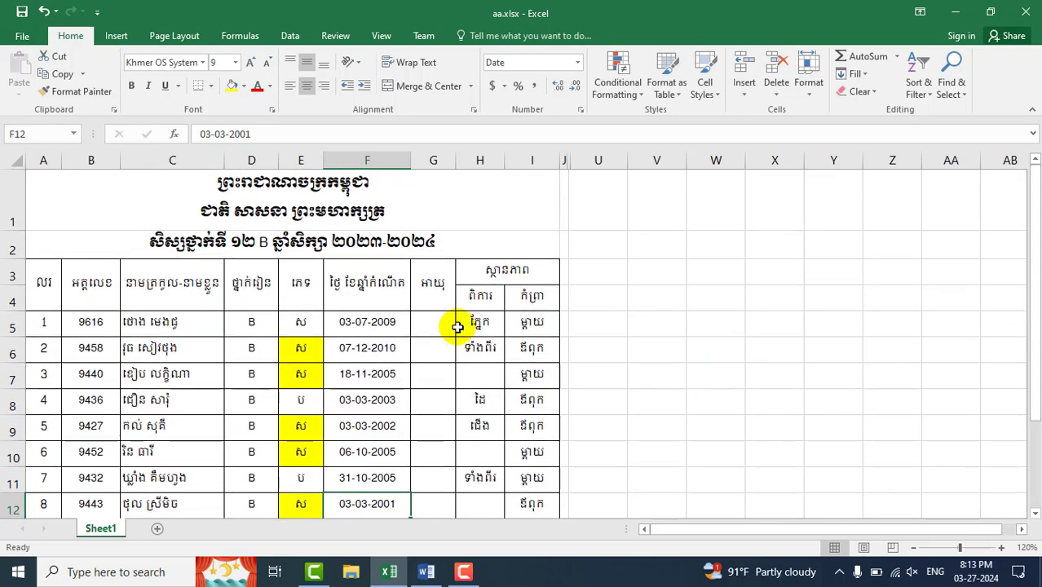
{"action": "left_click", "coordinate": [381, 323]}
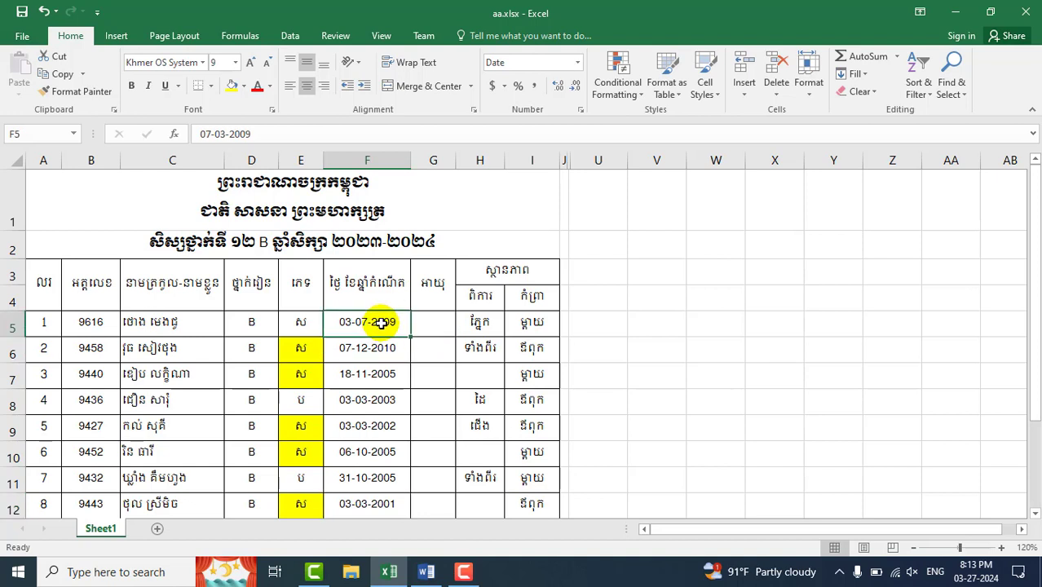
{"action": "left_click", "coordinate": [431, 322]}
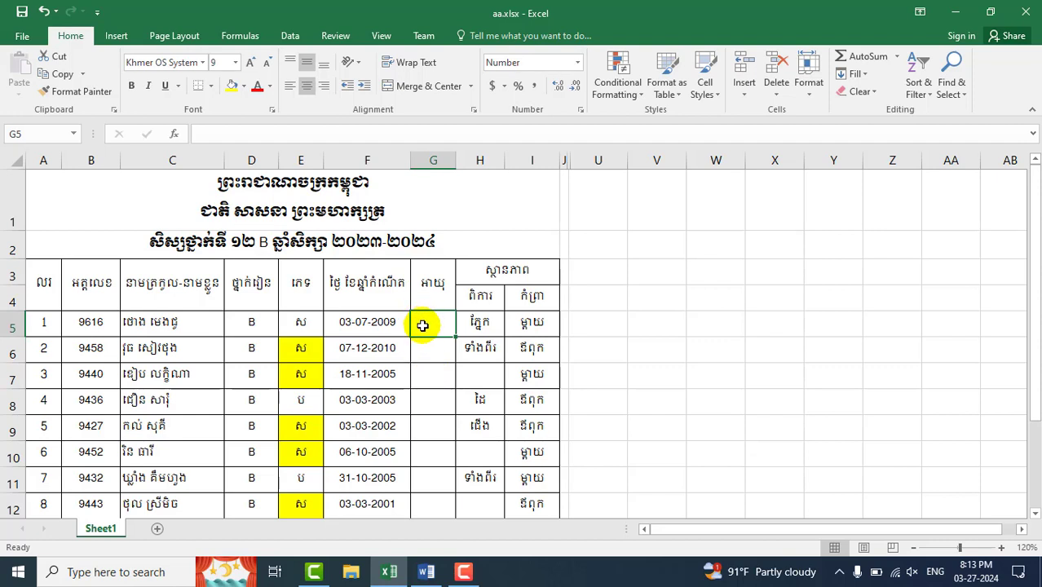
{"action": "left_click", "coordinate": [421, 292]}
{"action": "left_click", "coordinate": [428, 327]}
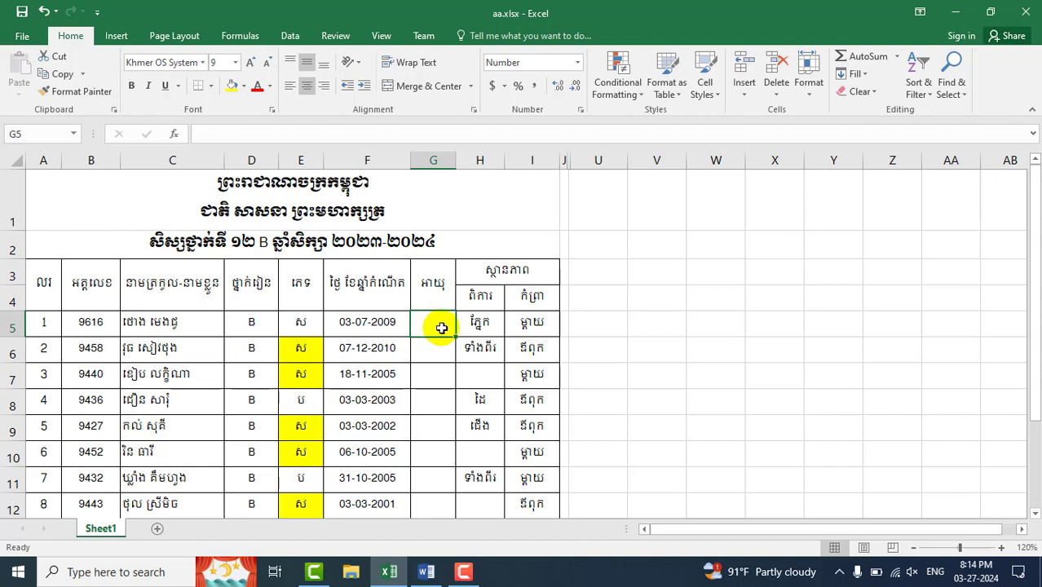
{"action": "left_click", "coordinate": [368, 325]}
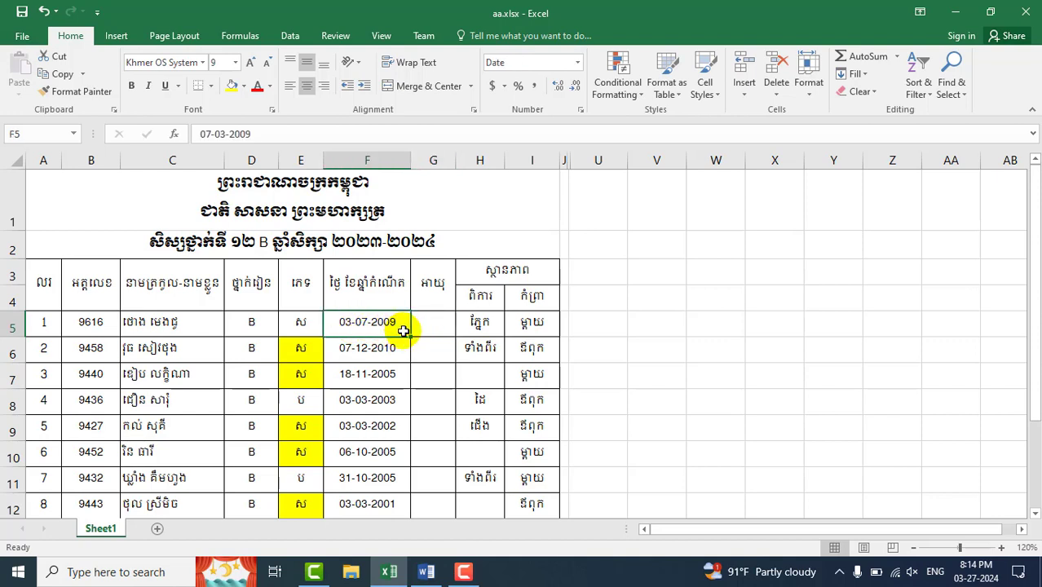
{"action": "left_click", "coordinate": [432, 329]}
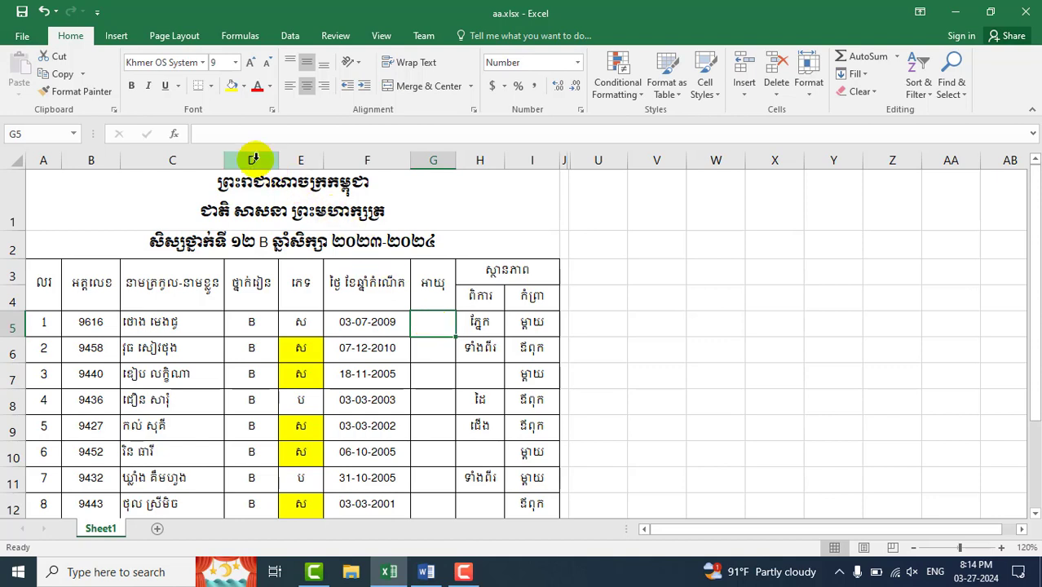
Step: Start G5's formula as =YEARFRAC( from the autocomplete suggestion for 'year'
{"action": "left_click", "coordinate": [225, 133]}
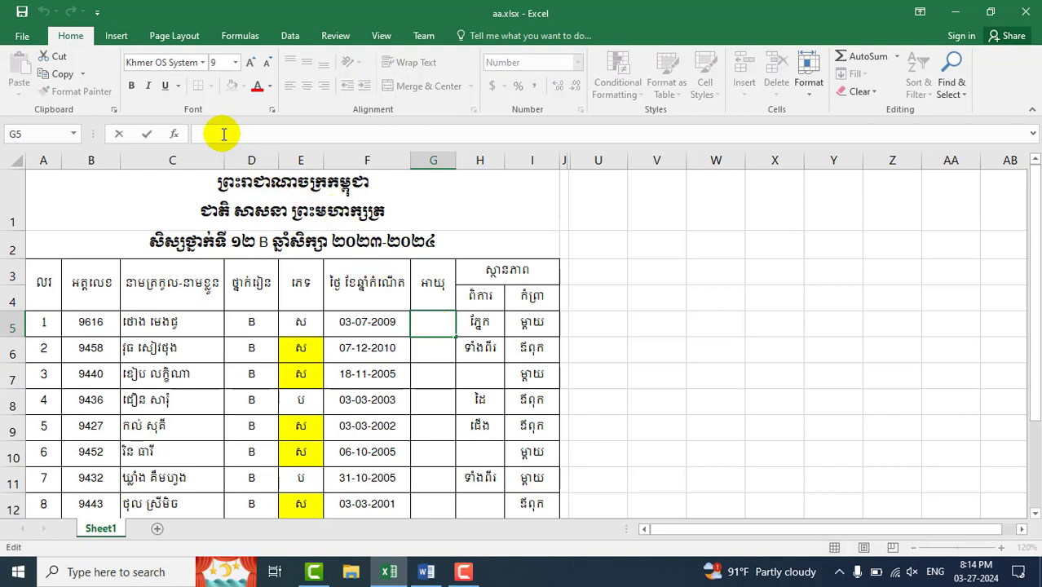
{"action": "type", "text": "="}
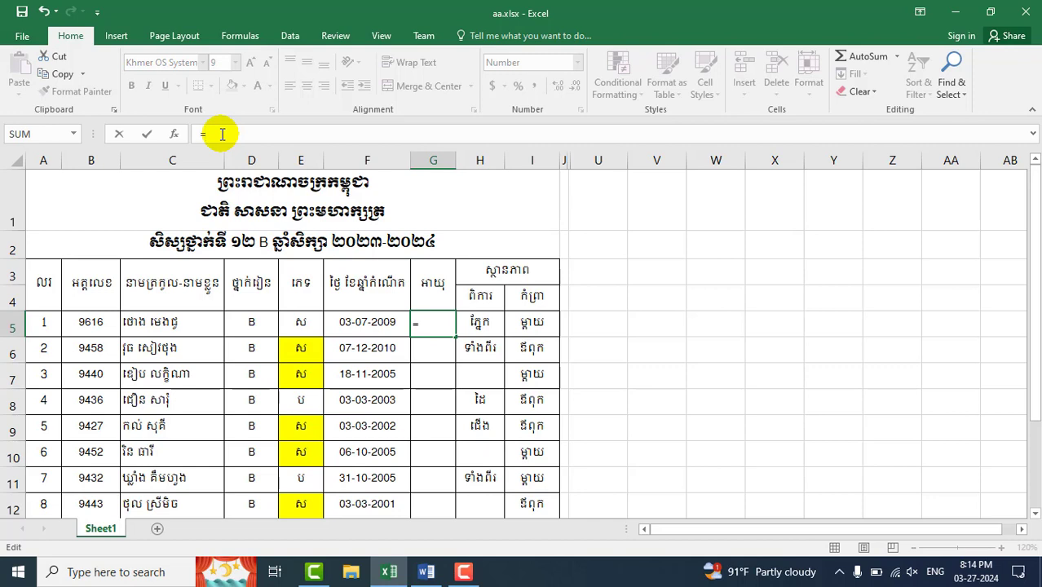
{"action": "type", "text": "year"}
{"action": "key", "text": "Down"}
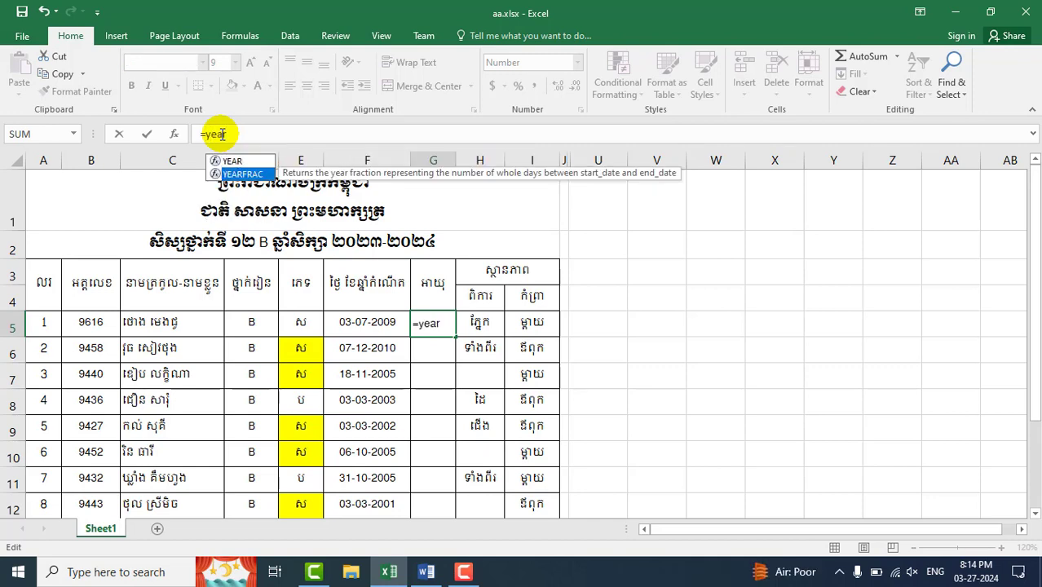
{"action": "key", "text": "Tab"}
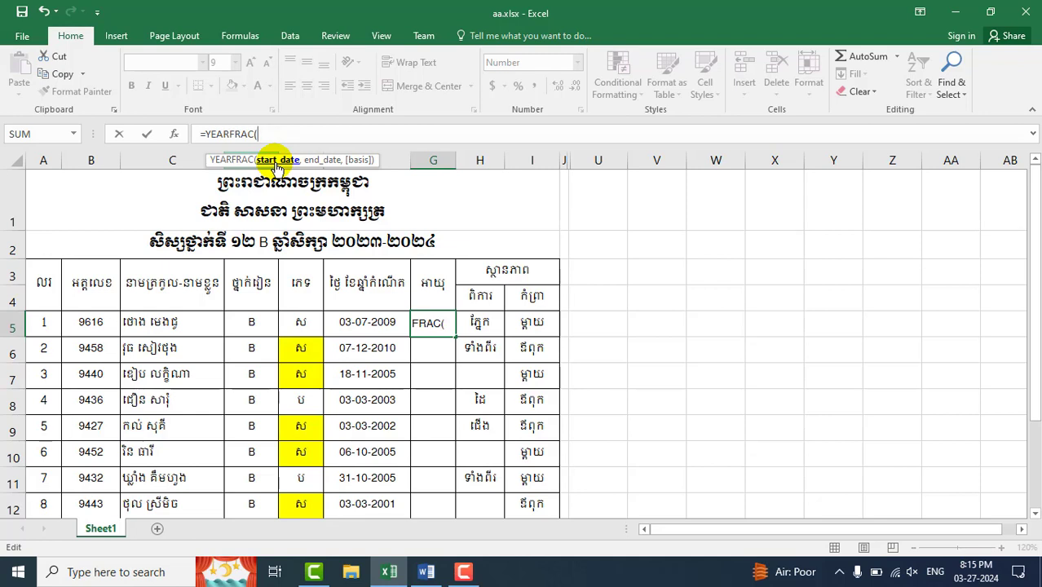
Step: Use the birth date in F5 as the start date, giving =YEARFRAC(F5,
{"action": "left_click", "coordinate": [365, 329]}
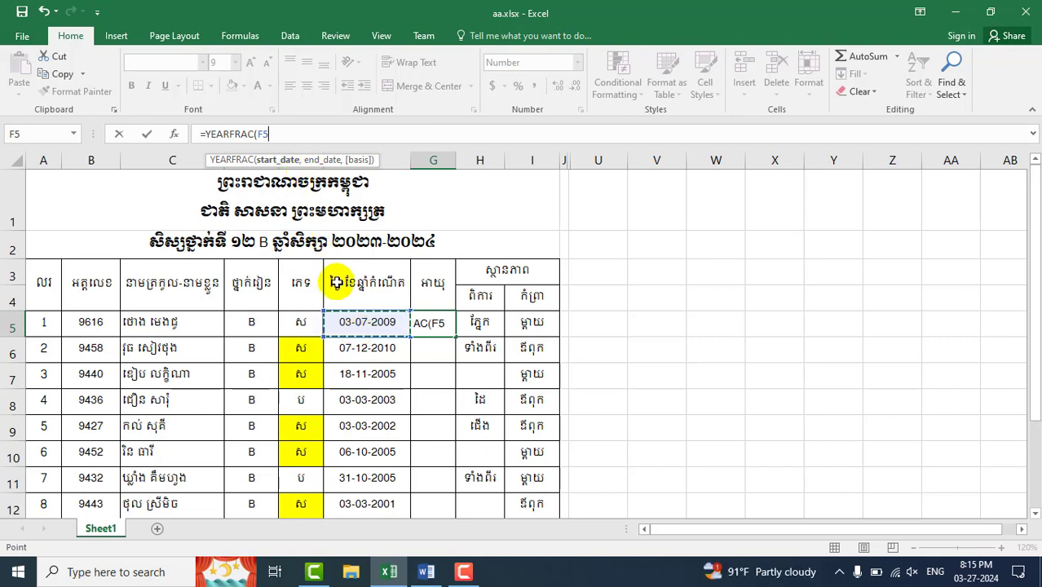
{"action": "type", "text": ","}
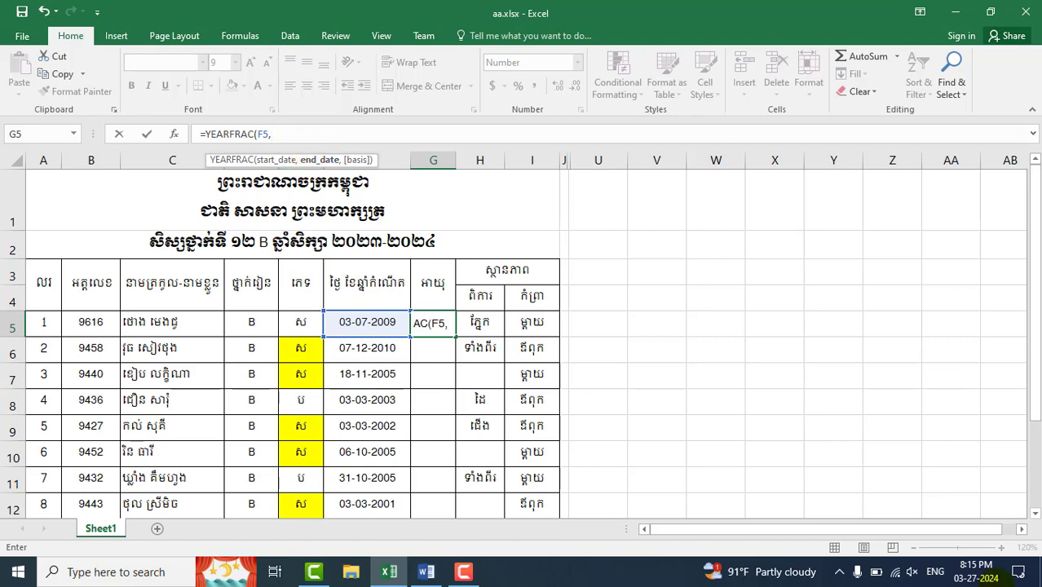
{"action": "mouse_move", "coordinate": [993, 579]}
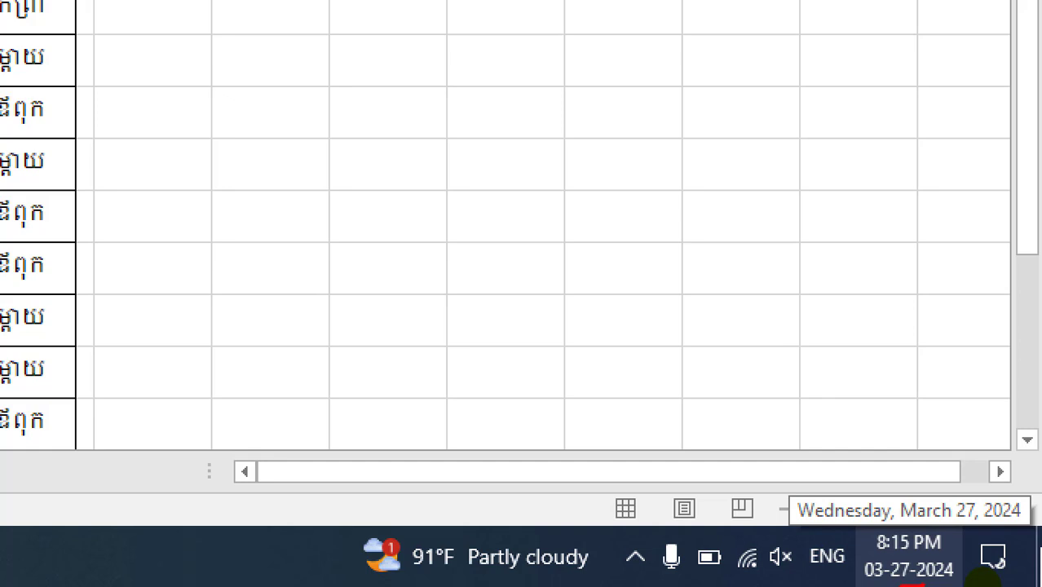
{"action": "type", "text": ","}
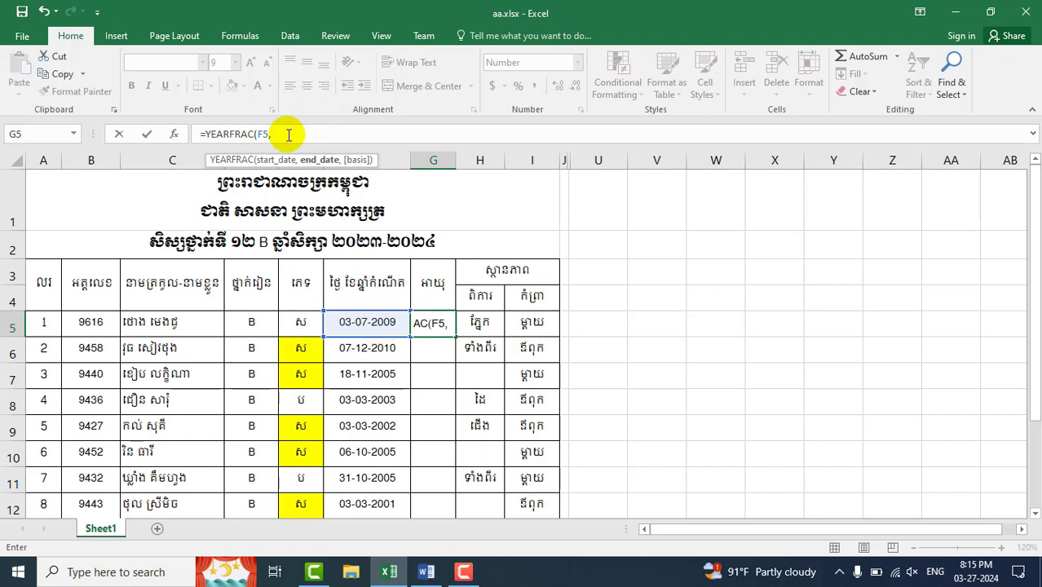
Step: Add TODAY() as the end date so the formula reads =YEARFRAC(F5,TODAY(),
{"action": "type", "text": "t"}
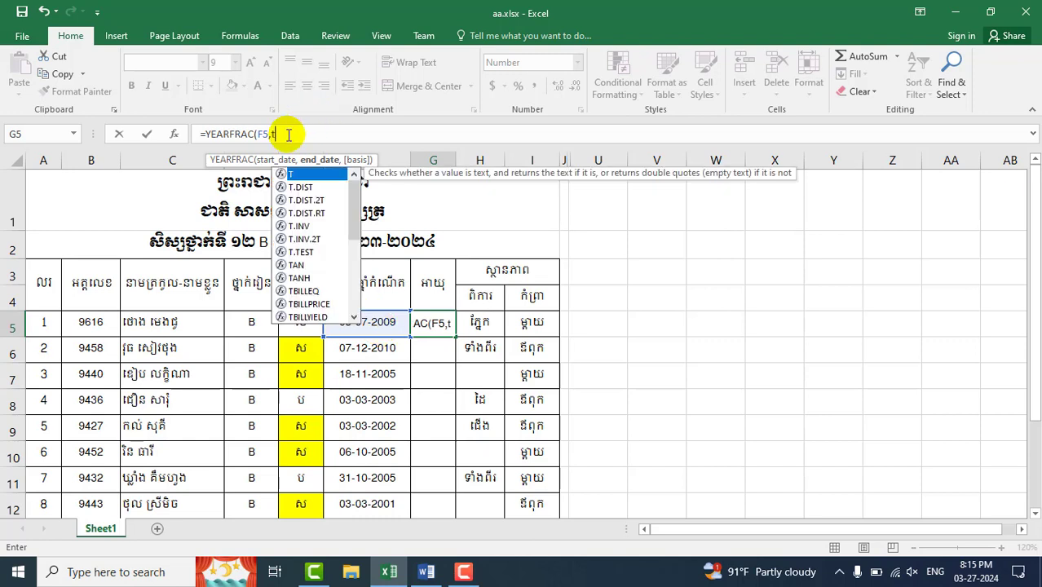
{"action": "type", "text": "o"}
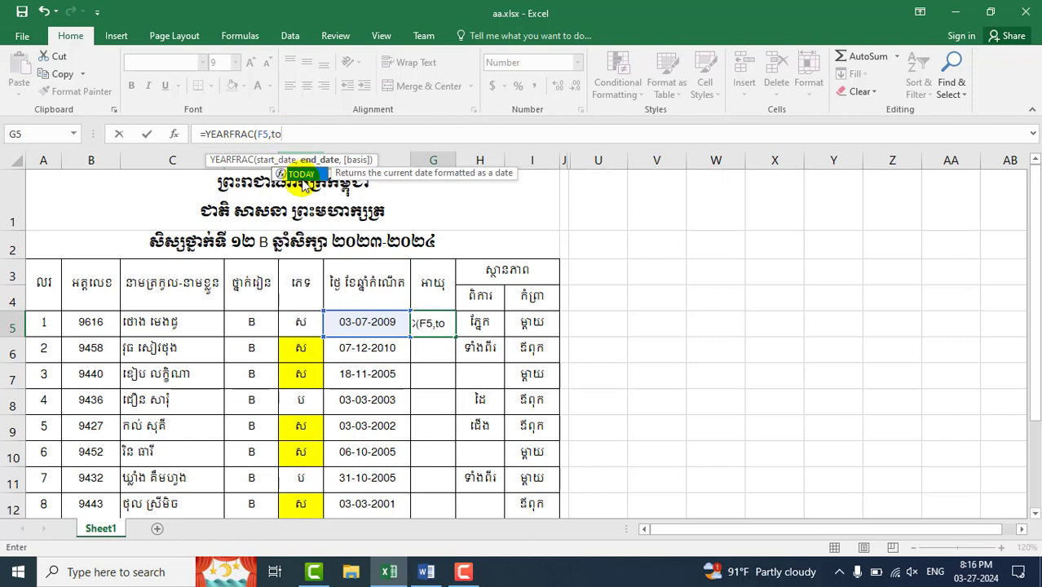
{"action": "double_click", "coordinate": [304, 177]}
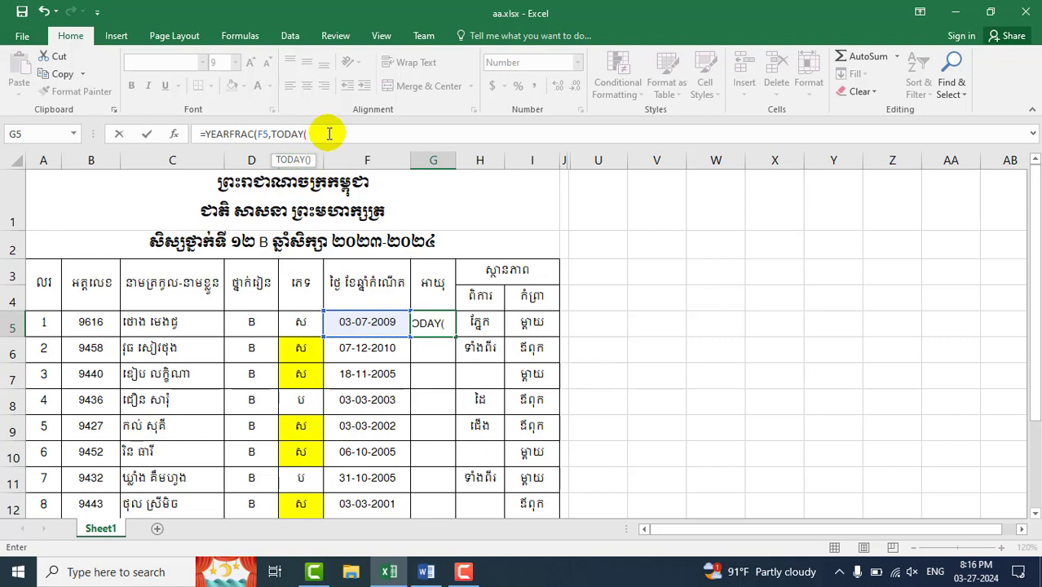
{"action": "type", "text": ")"}
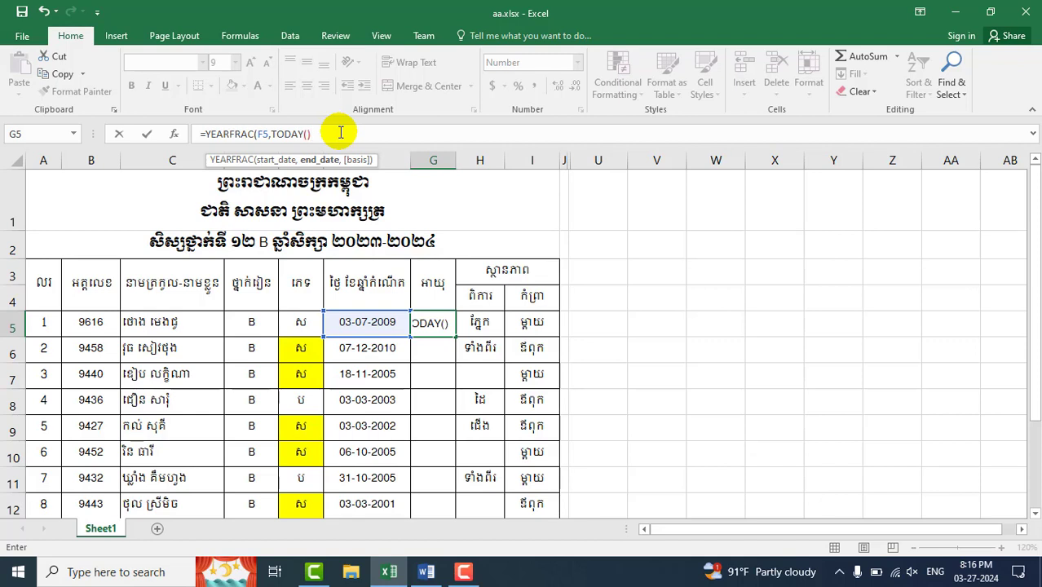
{"action": "type", "text": ","}
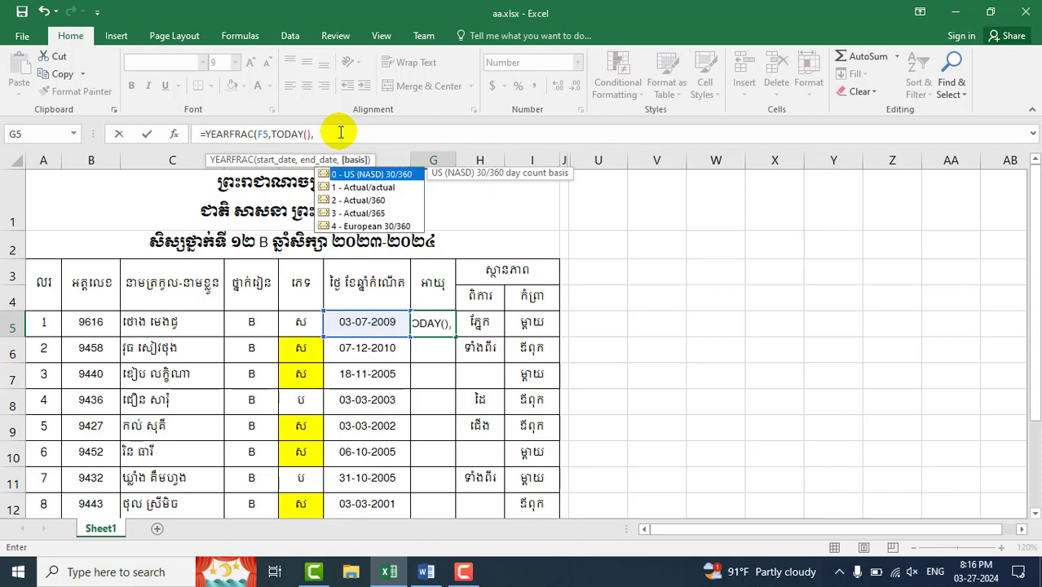
Step: Finish with basis 1 (Actual/actual) and enter =YEARFRAC(F5,TODAY(),1) into G5
{"action": "left_click", "coordinate": [377, 190]}
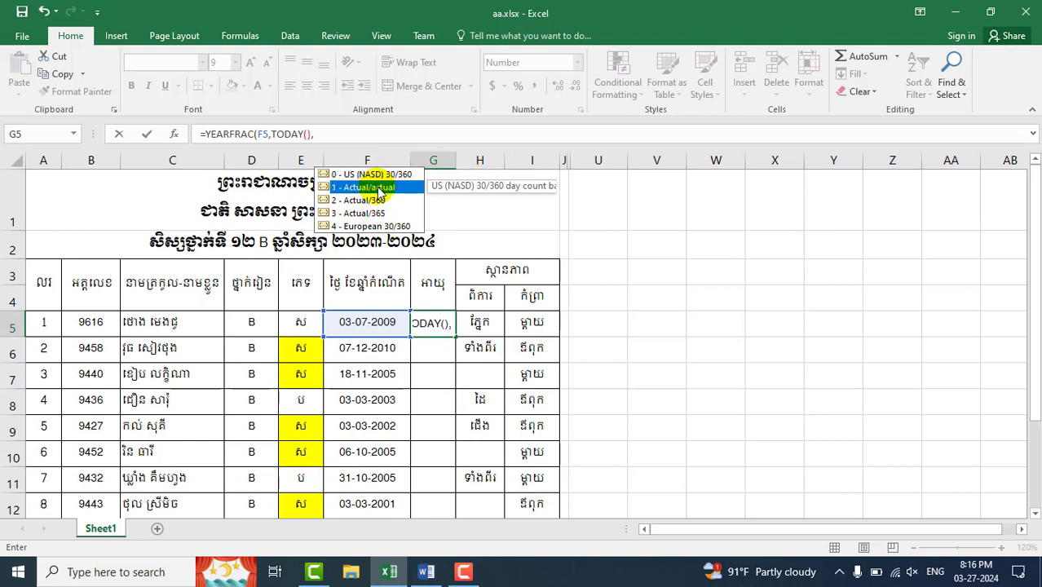
{"action": "left_click", "coordinate": [333, 136]}
{"action": "type", "text": "1"}
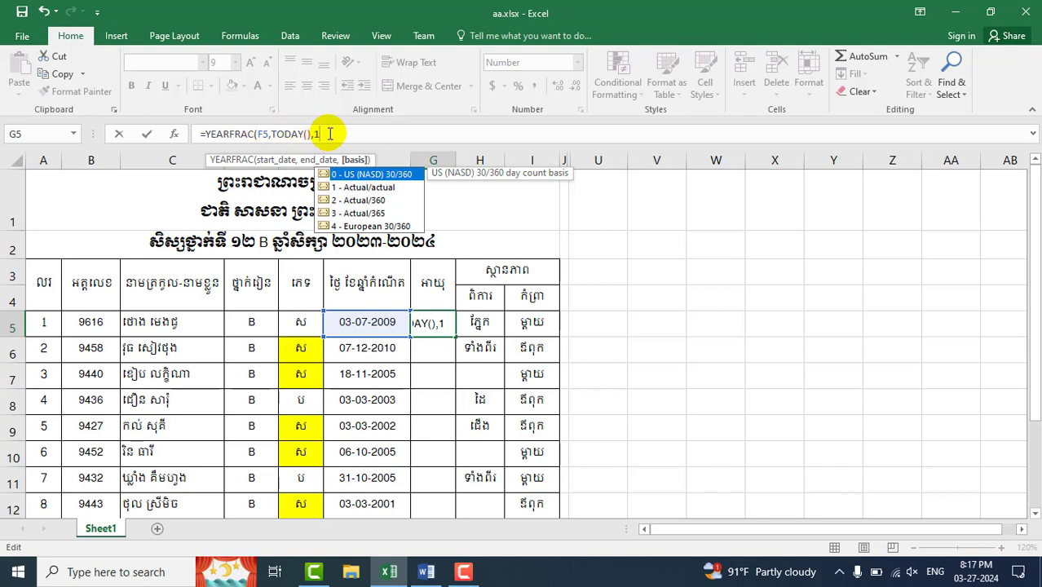
{"action": "left_click", "coordinate": [330, 134]}
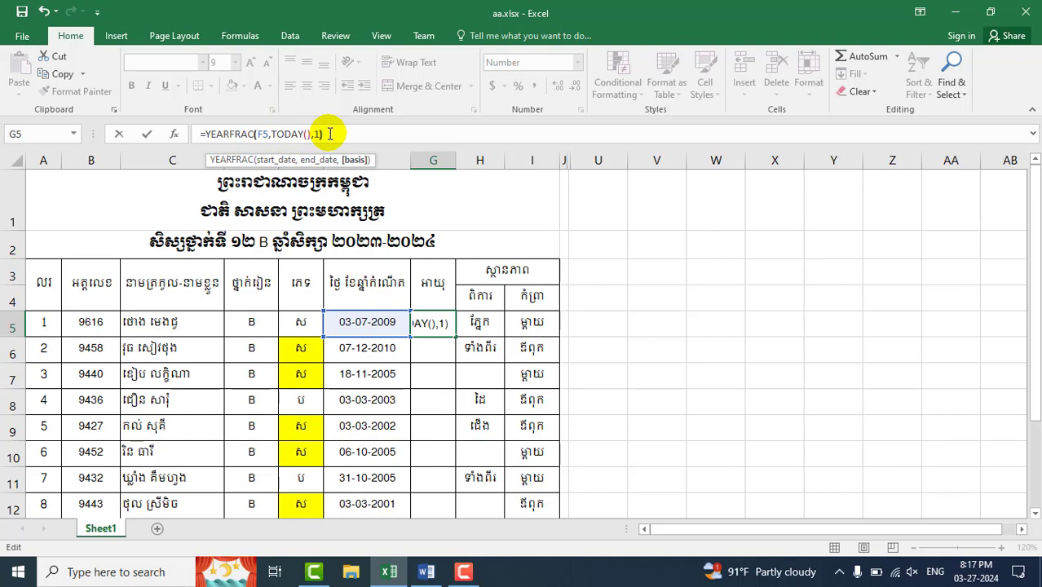
{"action": "type", "text": ")"}
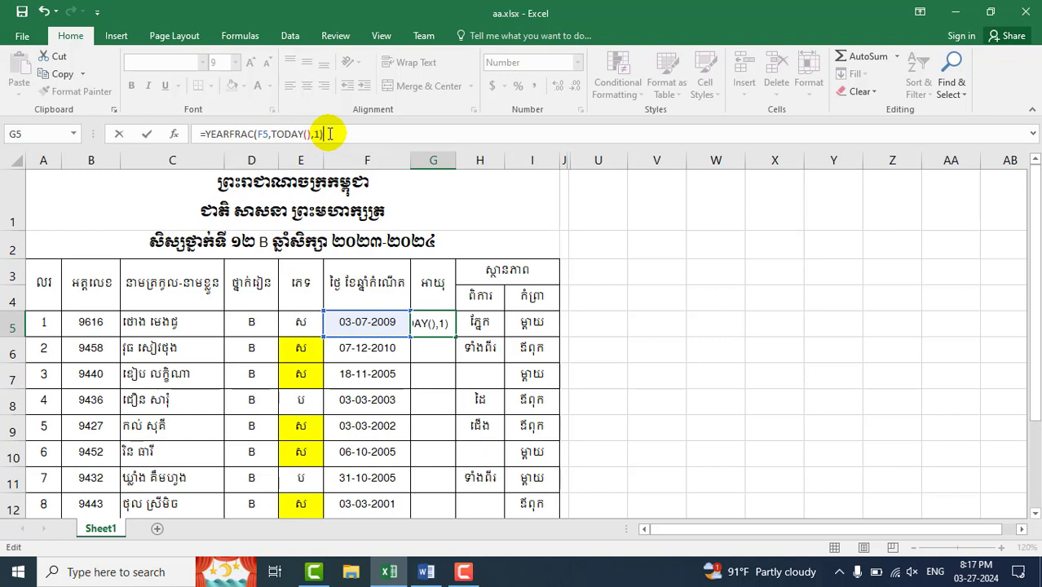
{"action": "key", "text": "Return"}
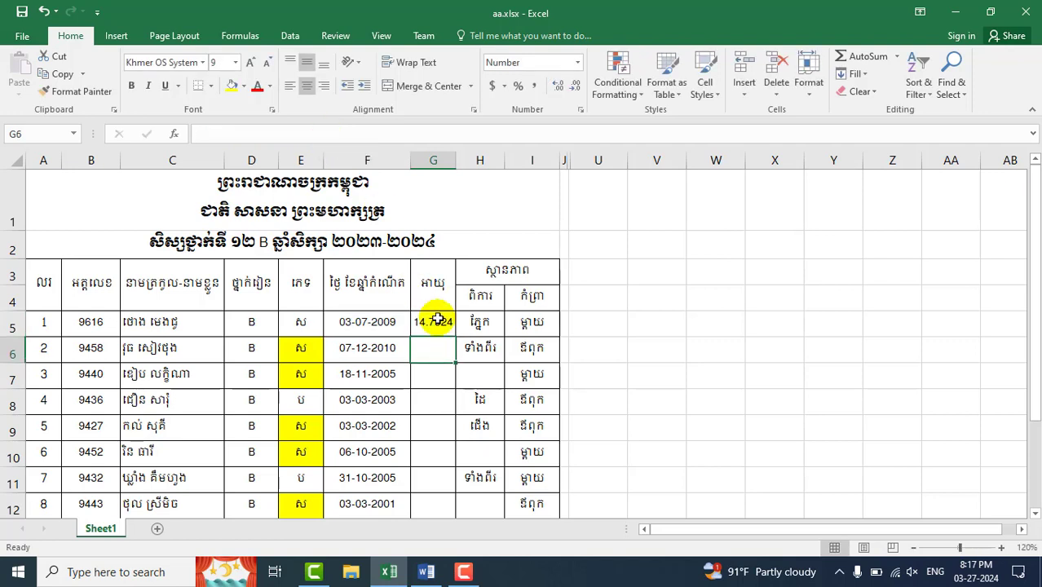
Step: Select the age result in G5
{"action": "left_click", "coordinate": [433, 328]}
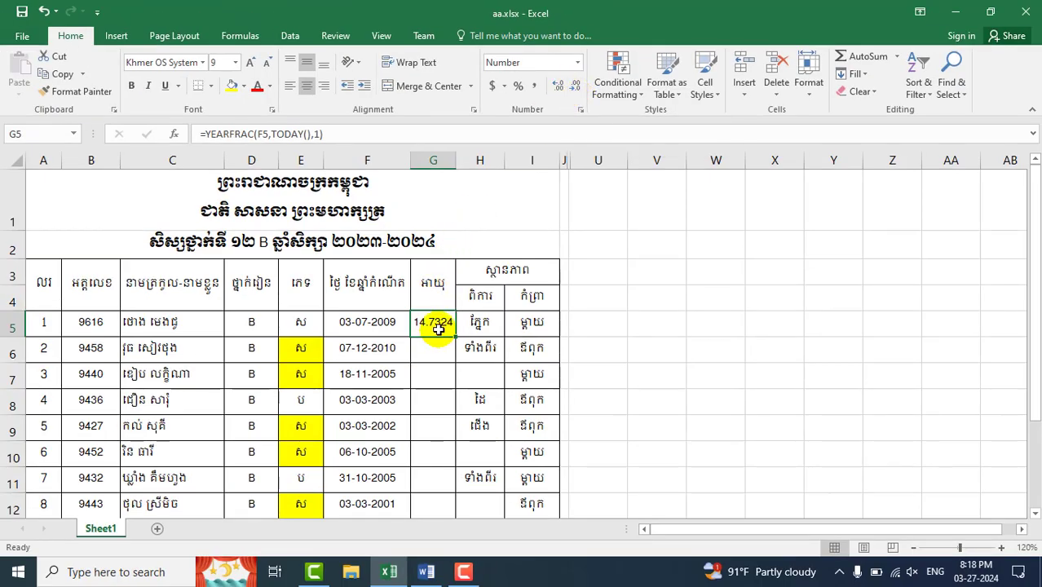
Step: Decrease G5's decimal places until the age shows as the whole number 15
{"action": "left_click", "coordinate": [576, 88]}
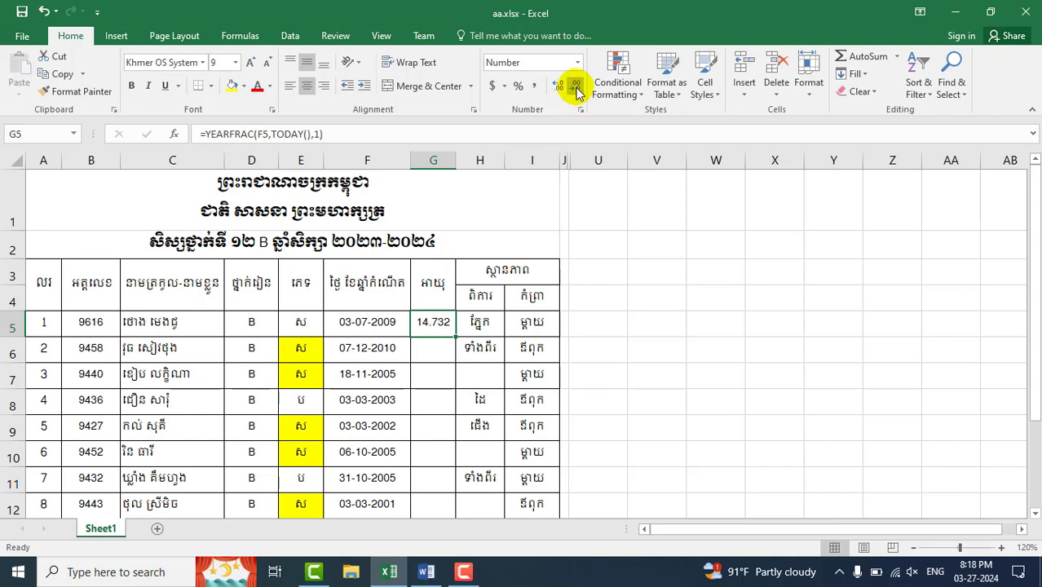
{"action": "left_click", "coordinate": [576, 88]}
{"action": "left_click", "coordinate": [576, 88]}
{"action": "left_click", "coordinate": [575, 88]}
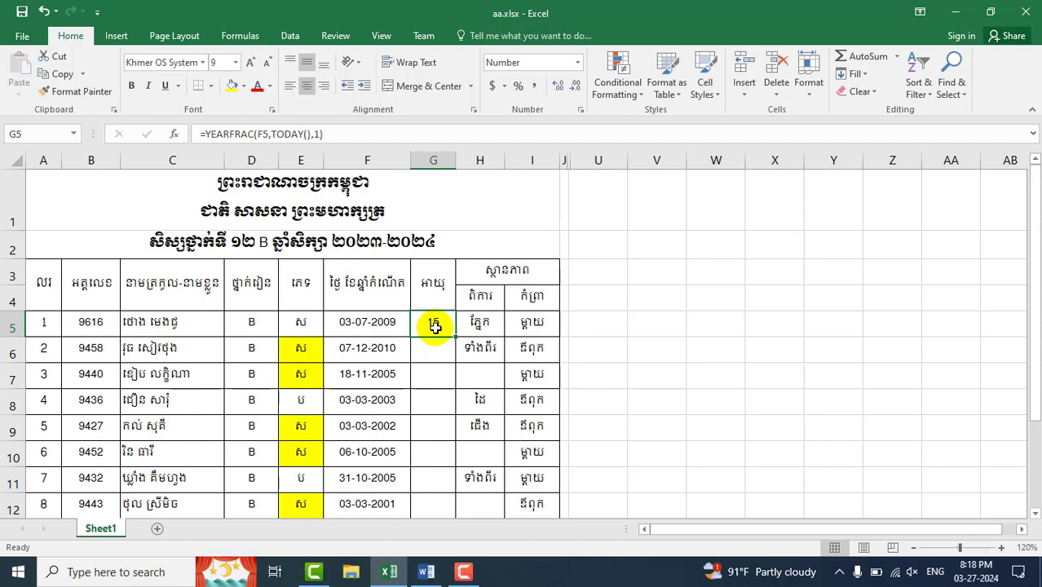
{"action": "left_click", "coordinate": [361, 323]}
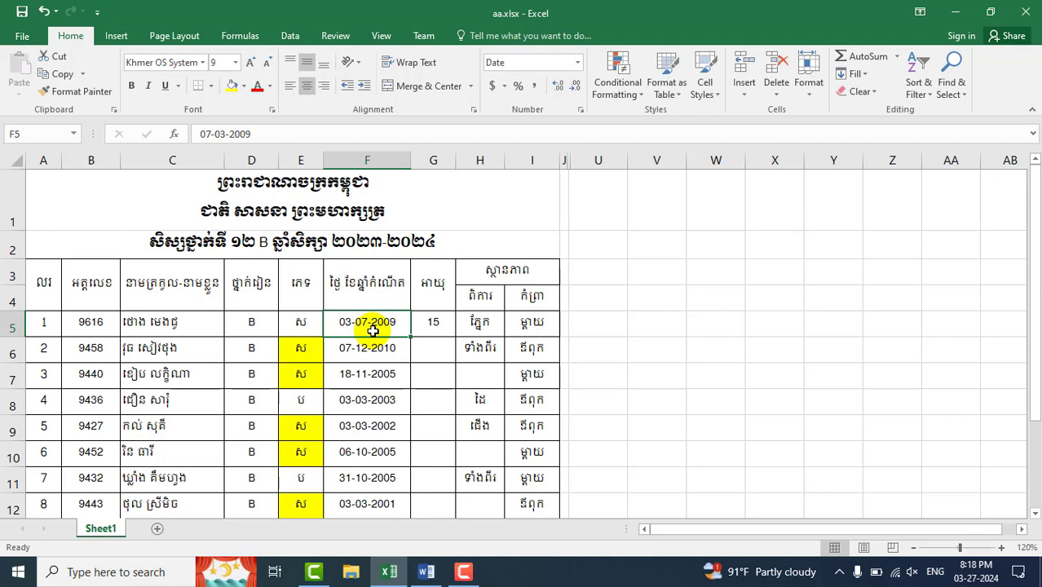
{"action": "left_click", "coordinate": [440, 329]}
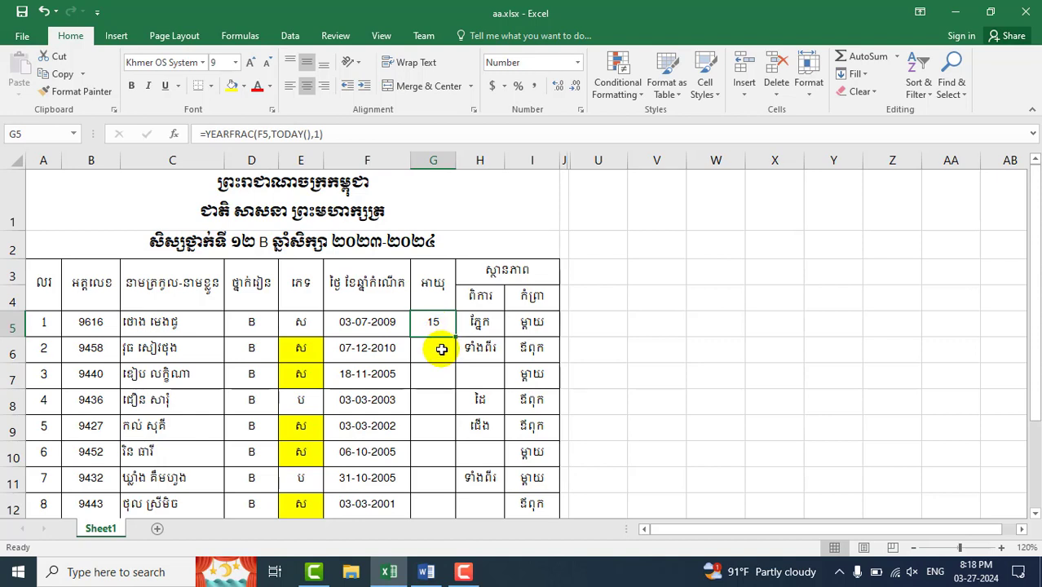
{"action": "left_click", "coordinate": [440, 354]}
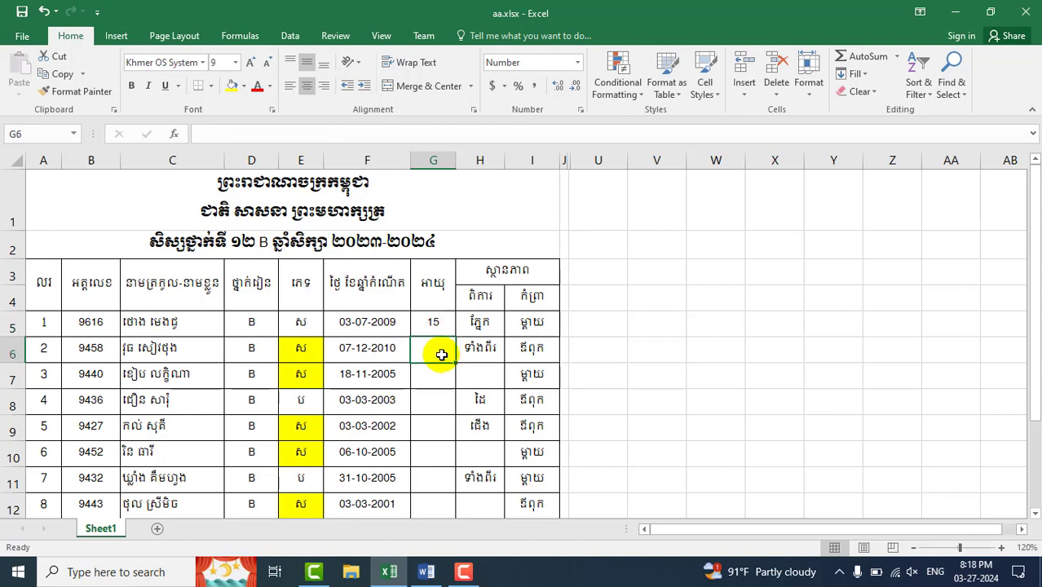
{"action": "left_click", "coordinate": [435, 322]}
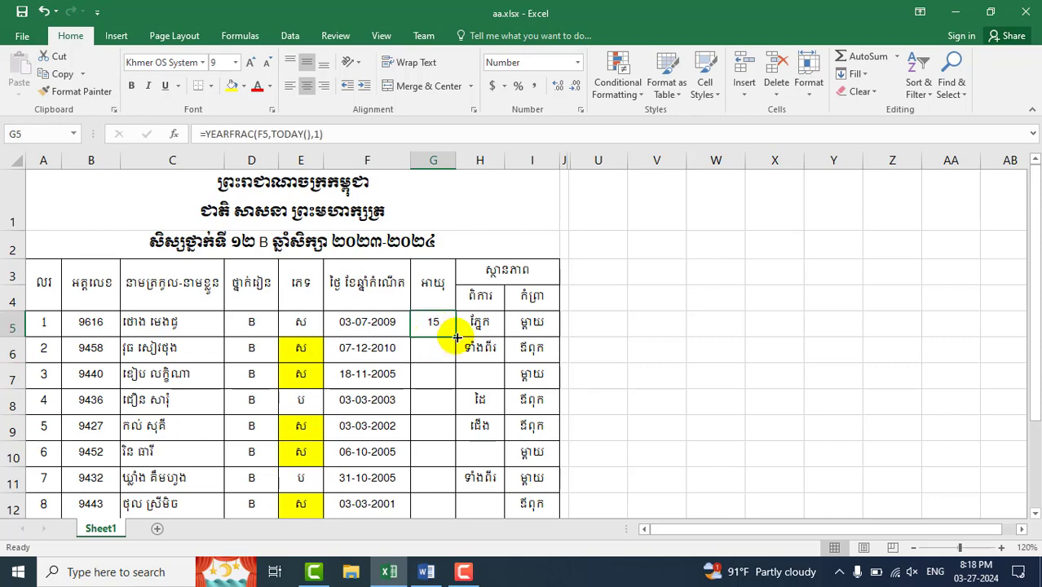
Step: Fill the G5 age formula down through G12 for every student
{"action": "left_click_drag", "start_coordinate": [457, 337], "coordinate": [433, 417]}
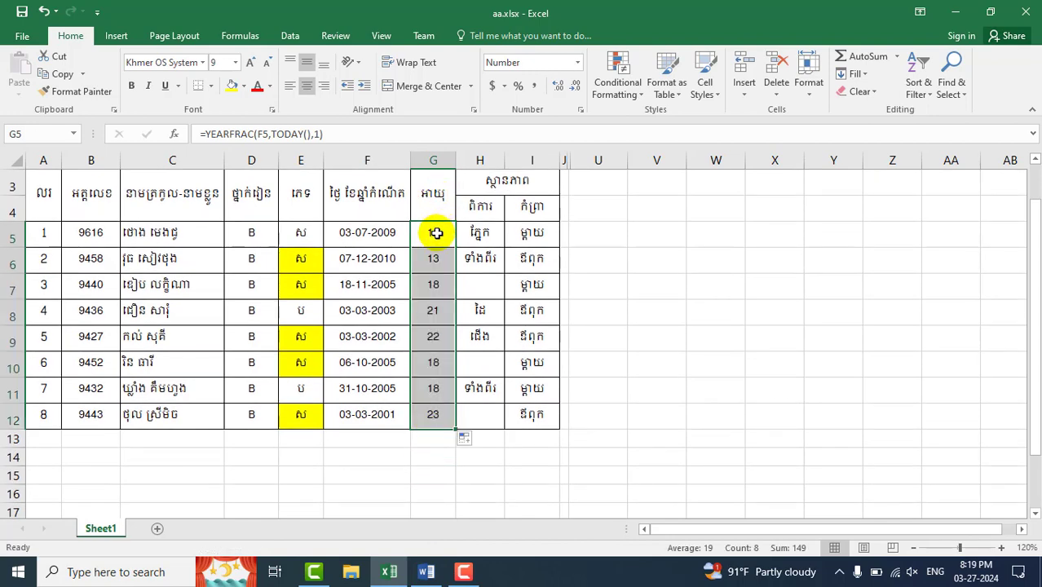
{"action": "left_click", "coordinate": [436, 233]}
{"action": "scroll", "coordinate": [437, 233], "scroll_direction": "up", "scroll_amount": 1}
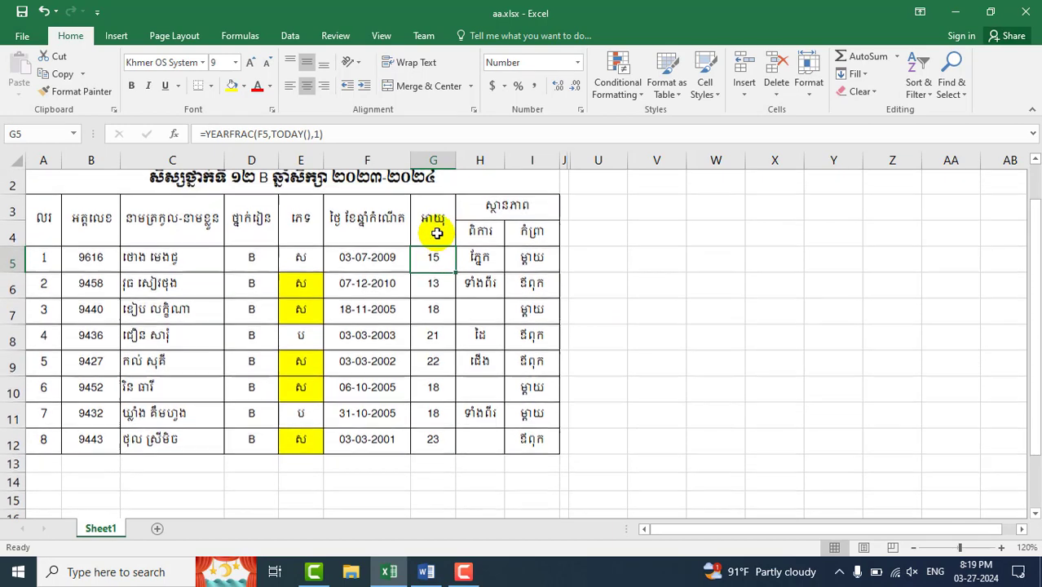
{"action": "scroll", "coordinate": [437, 233], "scroll_direction": "up", "scroll_amount": 1}
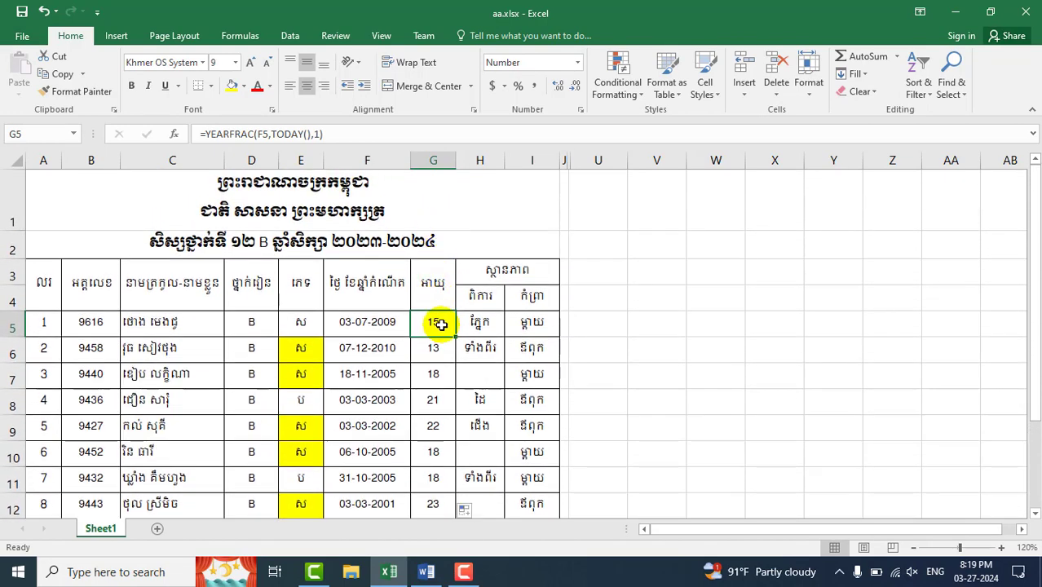
{"action": "scroll", "coordinate": [440, 326], "scroll_direction": "down", "scroll_amount": 1}
{"action": "scroll", "coordinate": [440, 326], "scroll_direction": "up", "scroll_amount": 1}
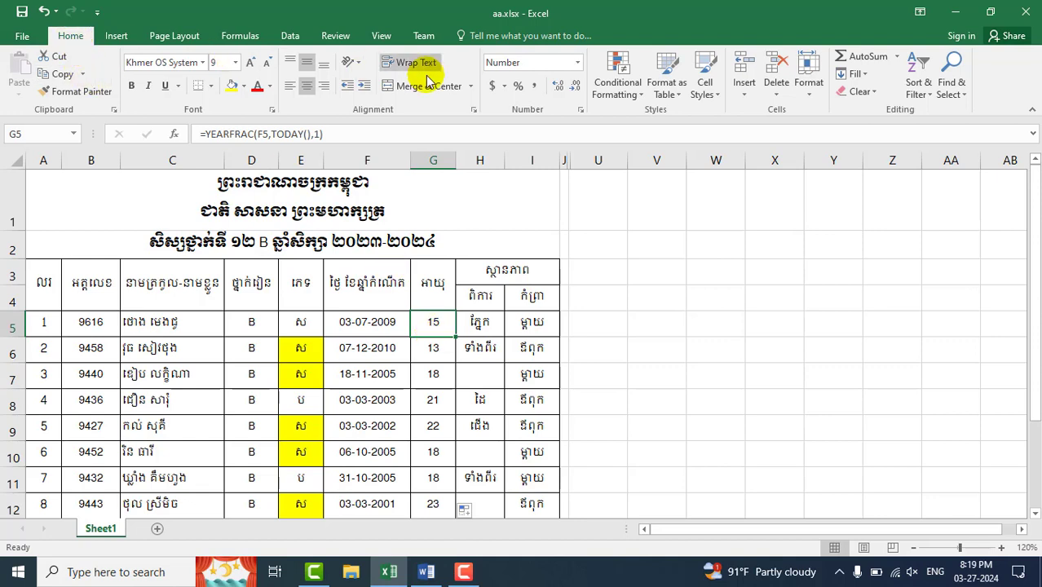
Step: Open the Format Cells dialog for G5 through More Number Formats
{"action": "left_click", "coordinate": [578, 66]}
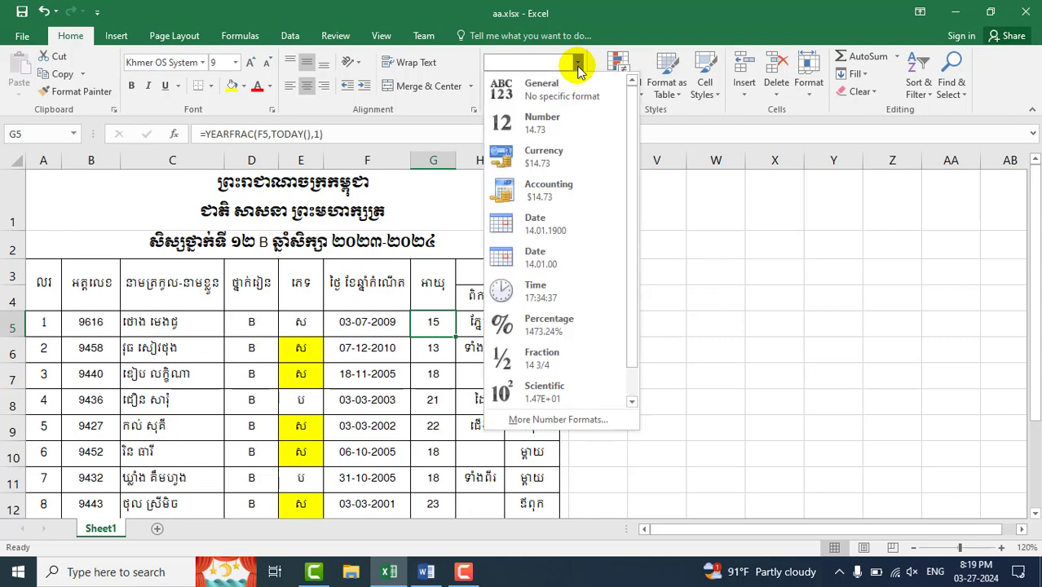
{"action": "left_click", "coordinate": [578, 67]}
{"action": "left_click", "coordinate": [578, 67]}
{"action": "left_click", "coordinate": [550, 420]}
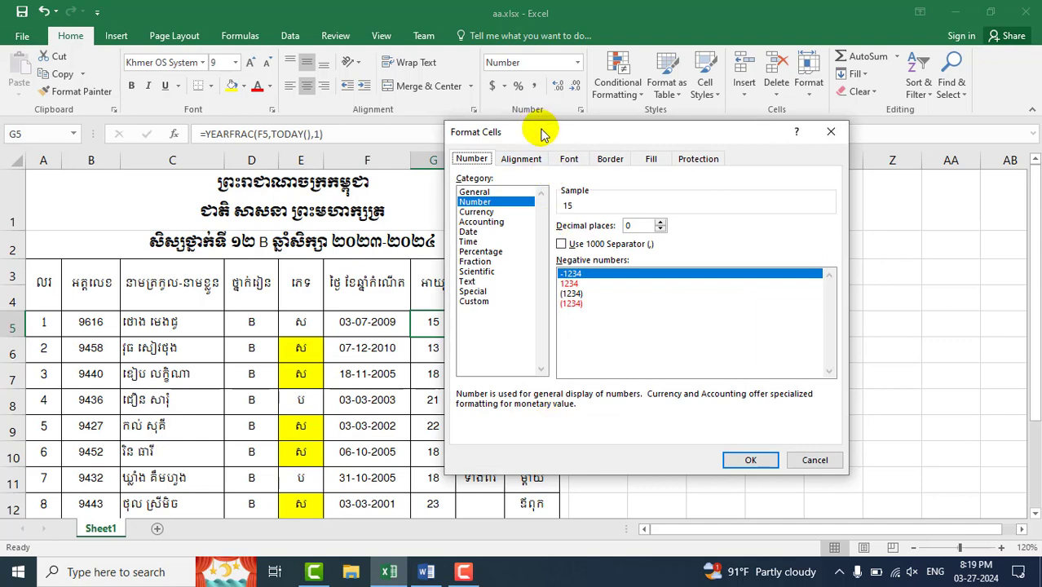
{"action": "left_click_drag", "start_coordinate": [543, 133], "coordinate": [639, 120]}
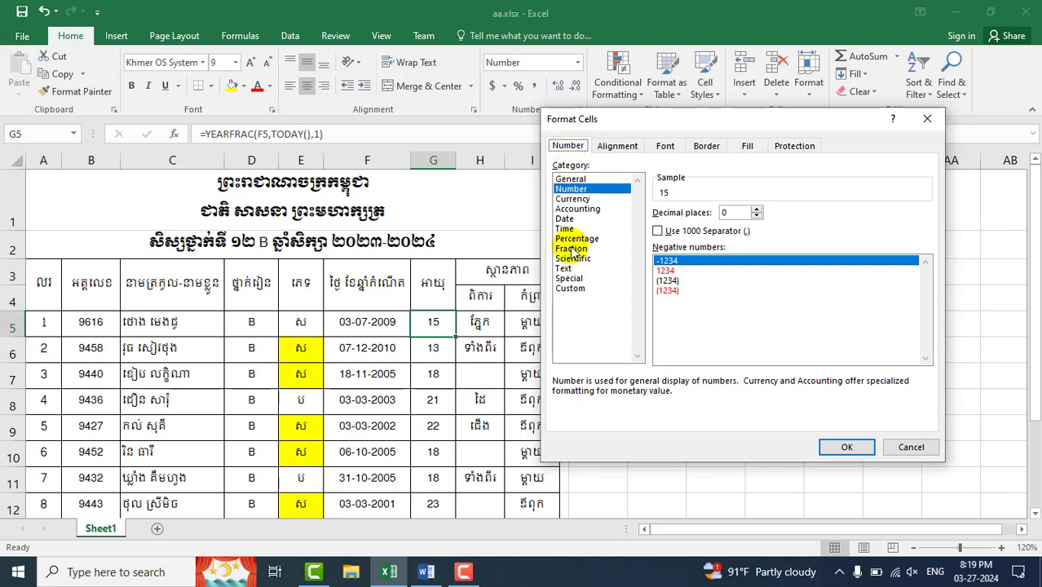
Step: Replace G5's 0 format with the custom code # ឆ្នាំ so the age shows 15 ឆ្នាំ
{"action": "left_click", "coordinate": [575, 288]}
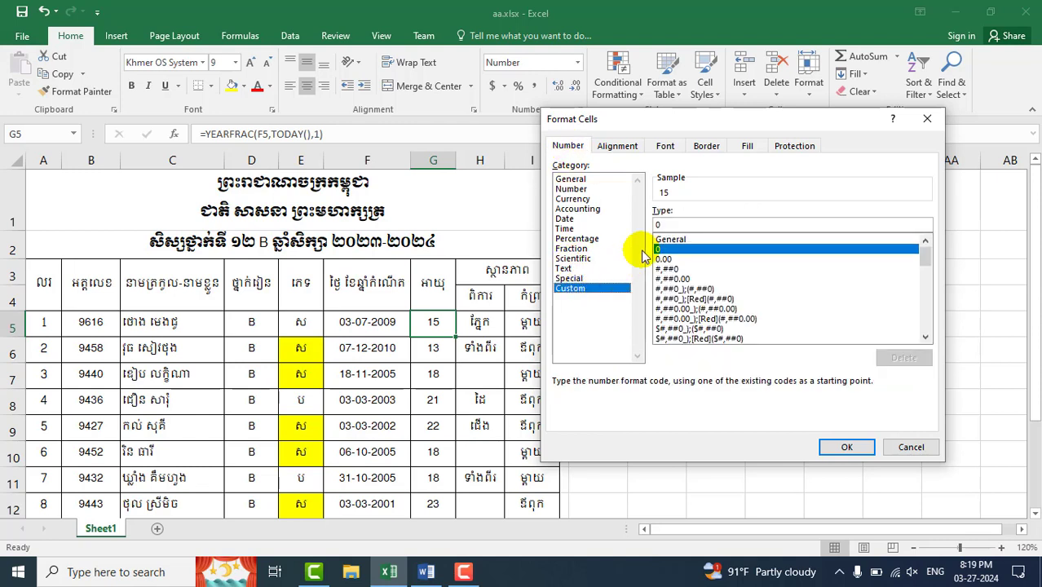
{"action": "left_click", "coordinate": [665, 224]}
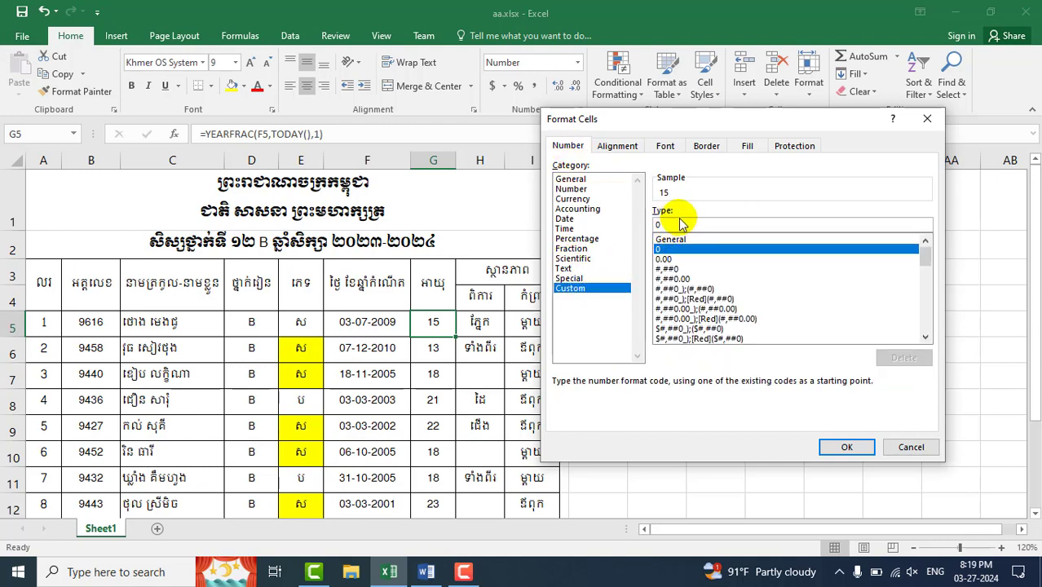
{"action": "left_click_drag", "start_coordinate": [666, 224], "coordinate": [644, 230]}
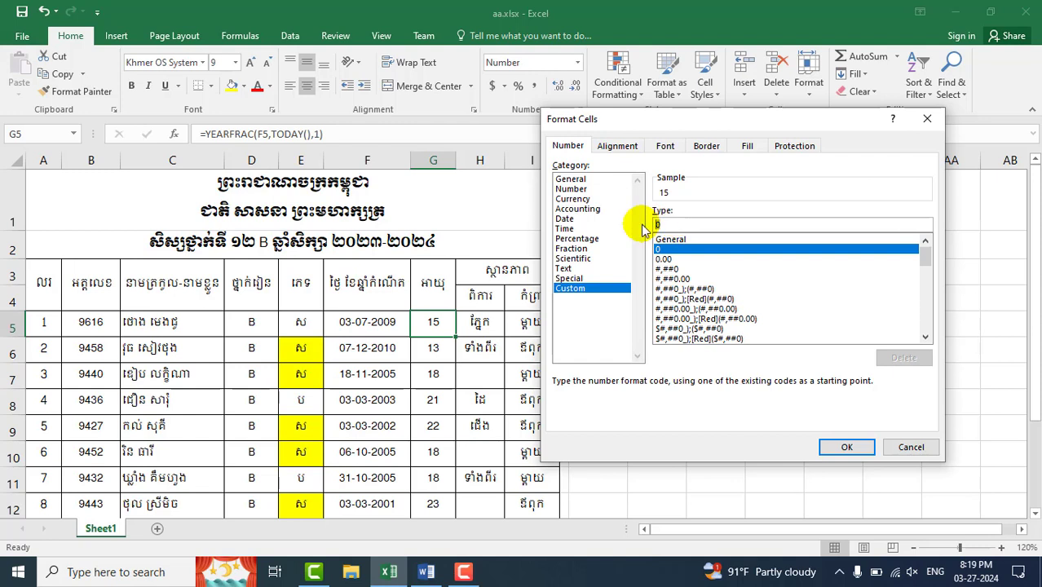
{"action": "key", "text": "BackSpace"}
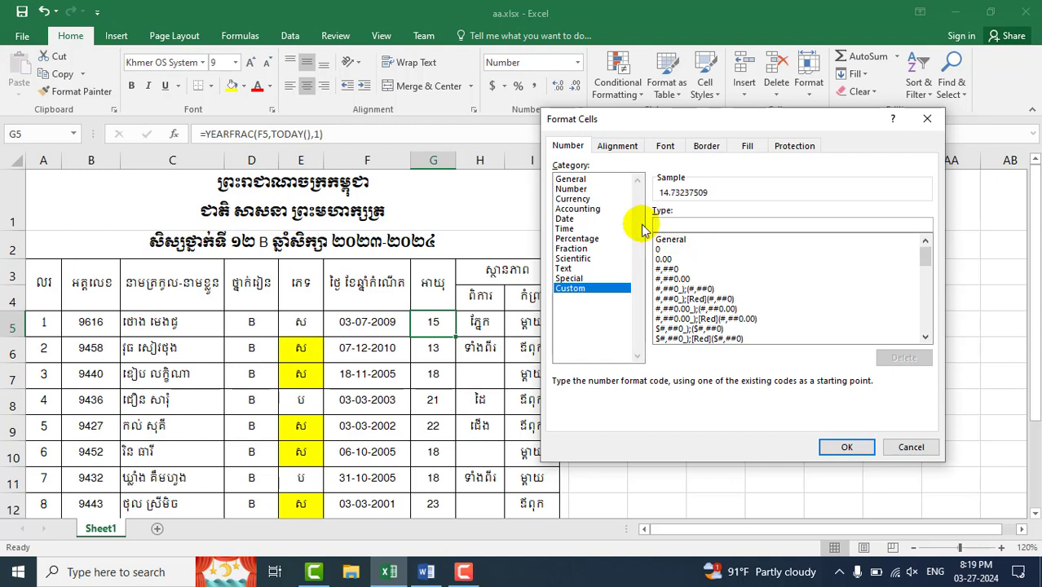
{"action": "type", "text": "#"}
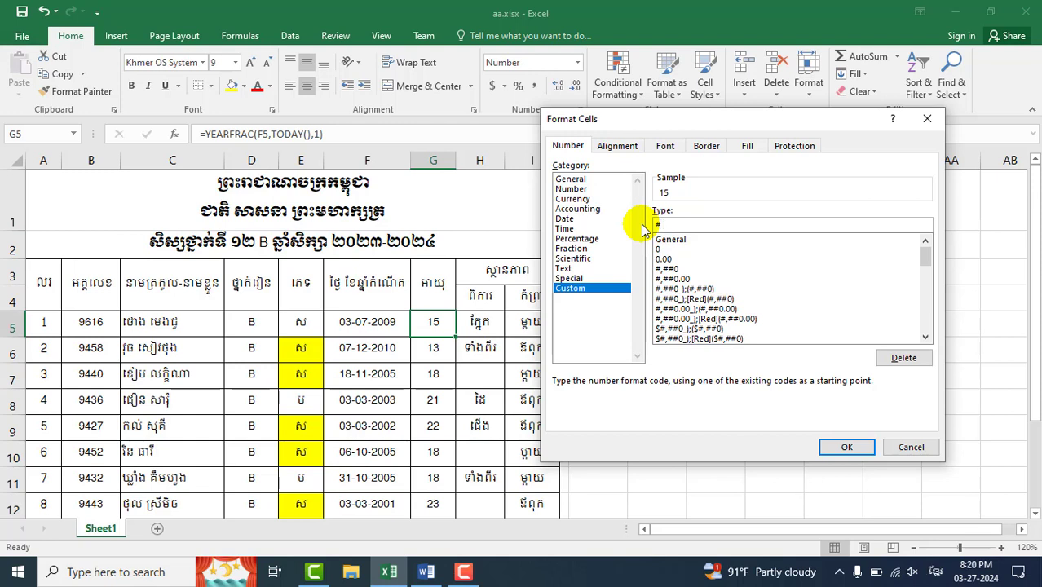
{"action": "key", "text": "alt+shift"}
{"action": "type", "text": "នាំ"}
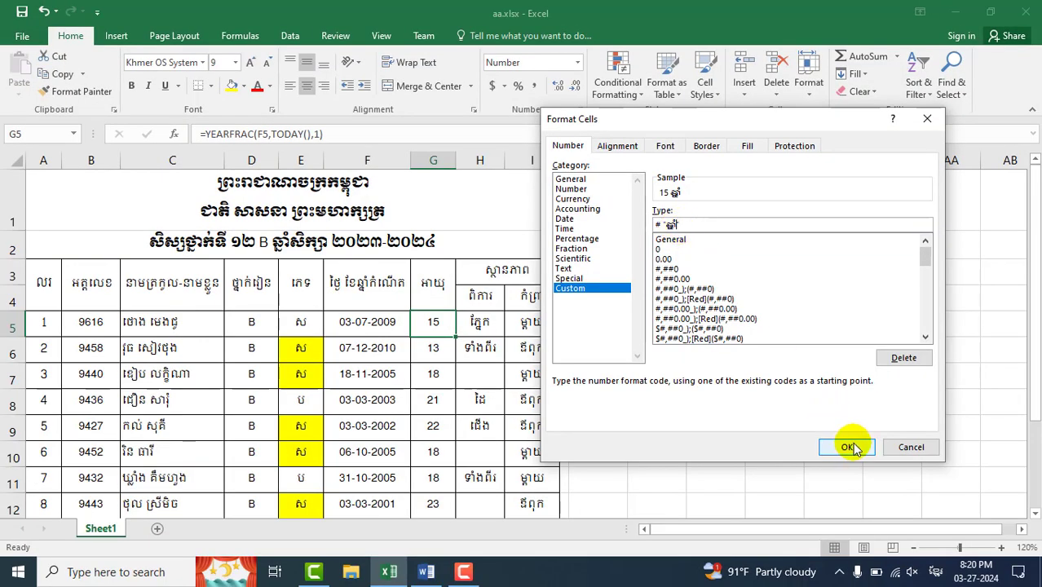
{"action": "left_click", "coordinate": [851, 448]}
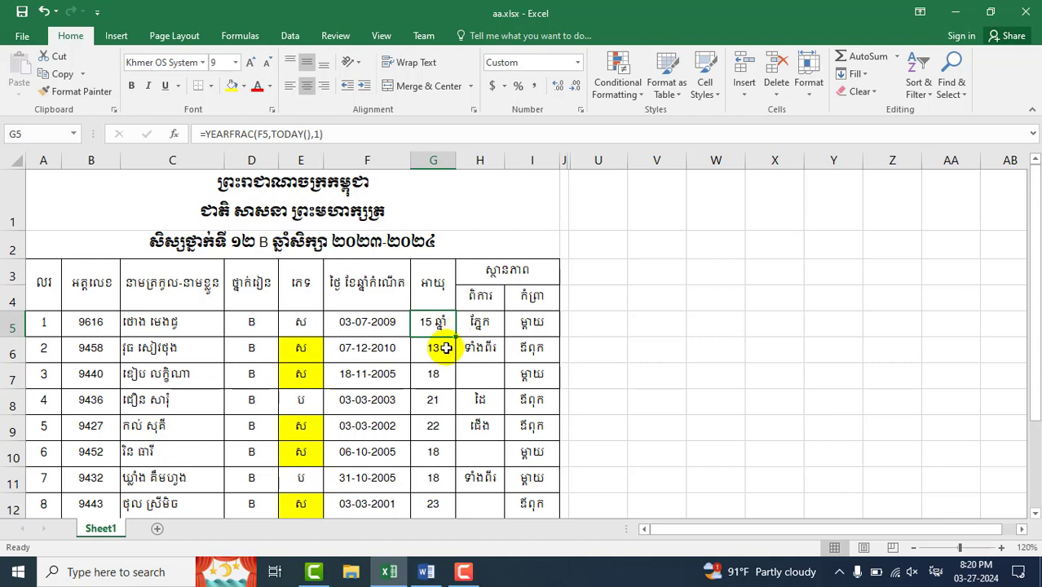
Step: Fill G5 down through G12 so every age carries the ឆ្នាំ suffix
{"action": "left_click", "coordinate": [444, 348]}
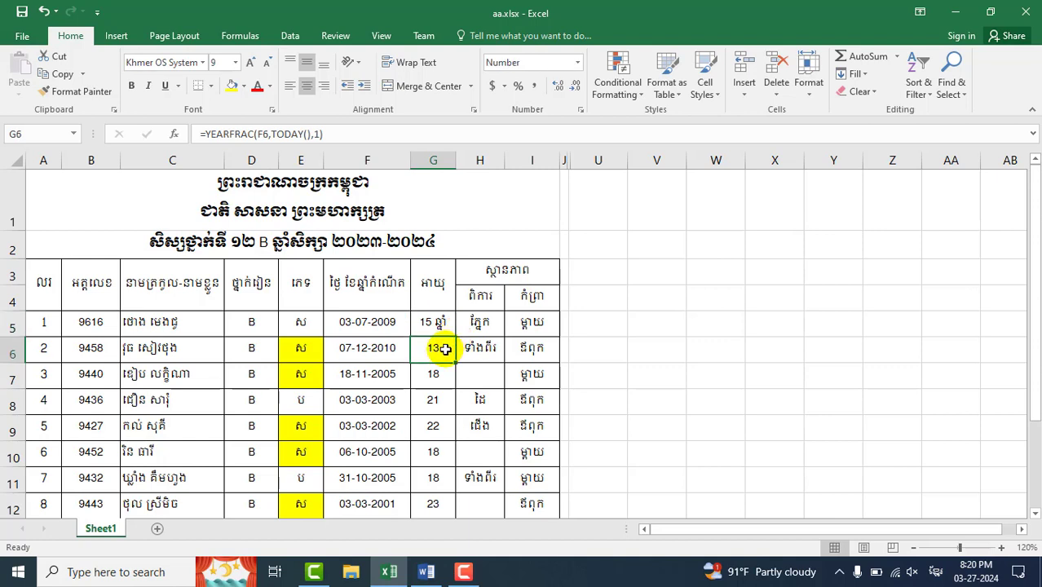
{"action": "left_click", "coordinate": [428, 324]}
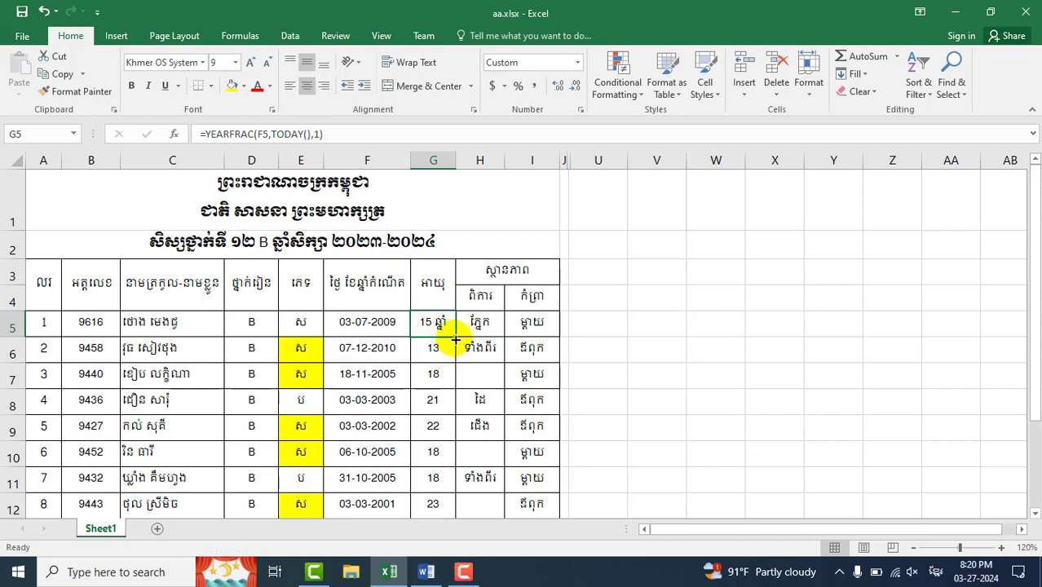
{"action": "left_click_drag", "start_coordinate": [455, 339], "coordinate": [435, 451]}
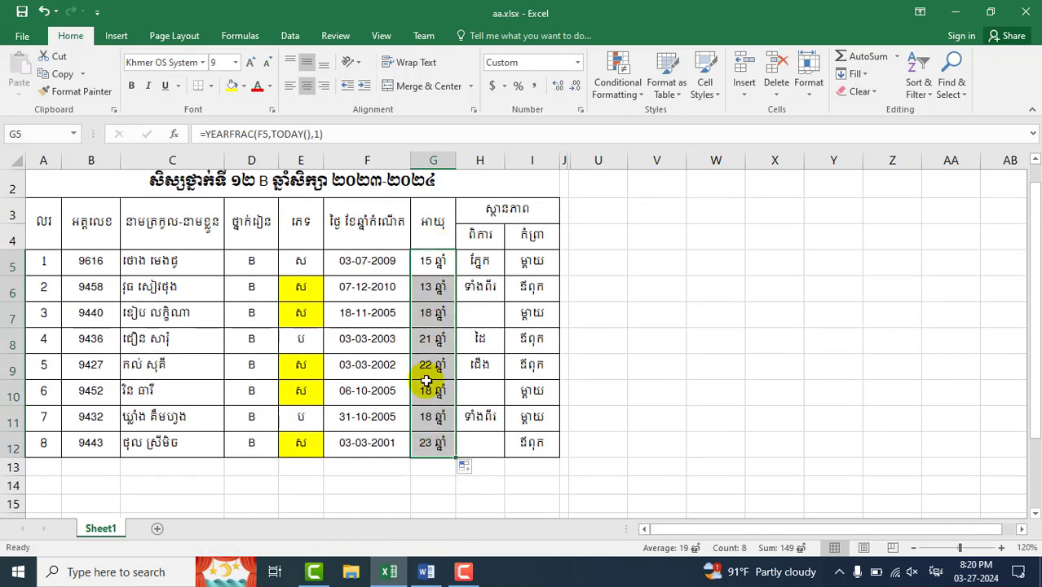
{"action": "left_click", "coordinate": [629, 309]}
Step: Select G5 and highlight its YEARFRAC formula text in the formula bar
{"action": "scroll", "coordinate": [630, 308], "scroll_direction": "up", "scroll_amount": 1}
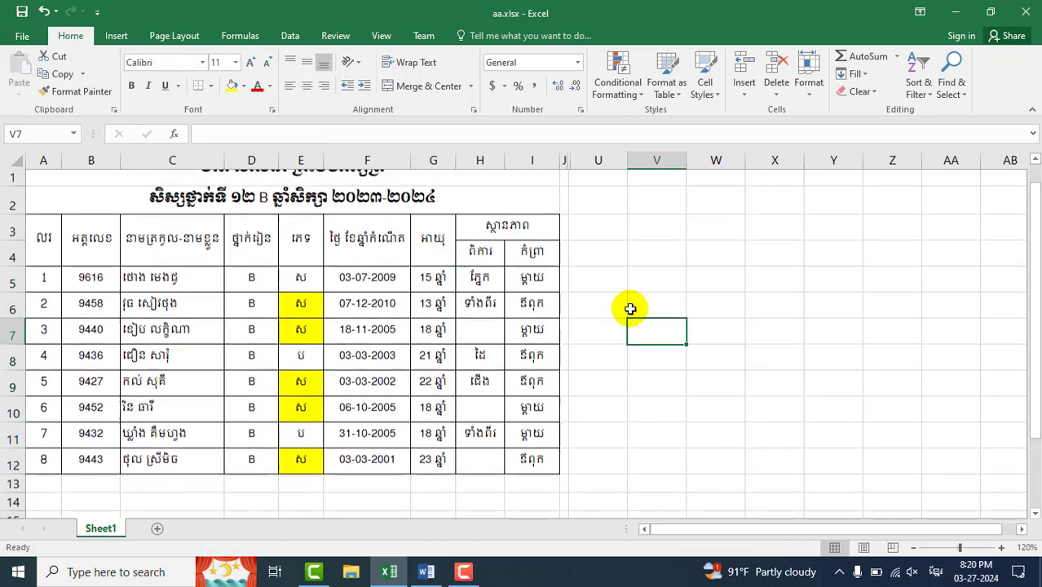
{"action": "scroll", "coordinate": [630, 308], "scroll_direction": "down", "scroll_amount": 1}
{"action": "left_click", "coordinate": [433, 260]}
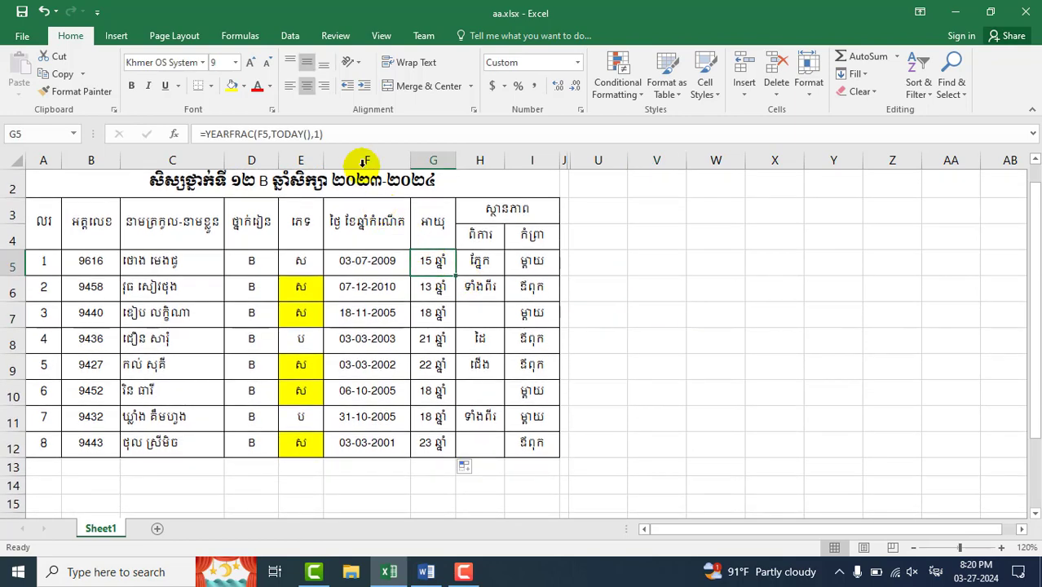
{"action": "left_click_drag", "start_coordinate": [336, 137], "coordinate": [187, 135]}
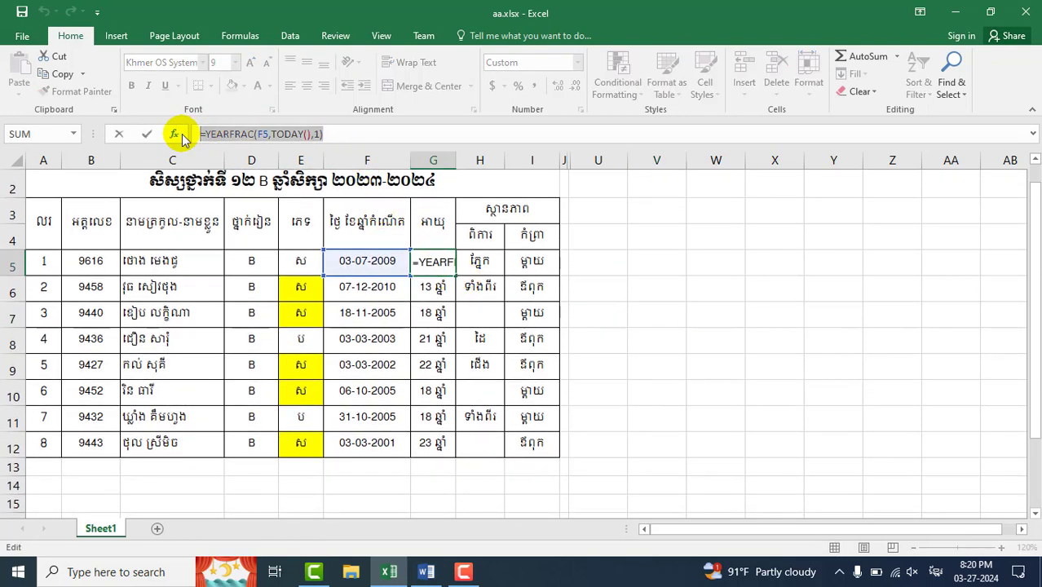